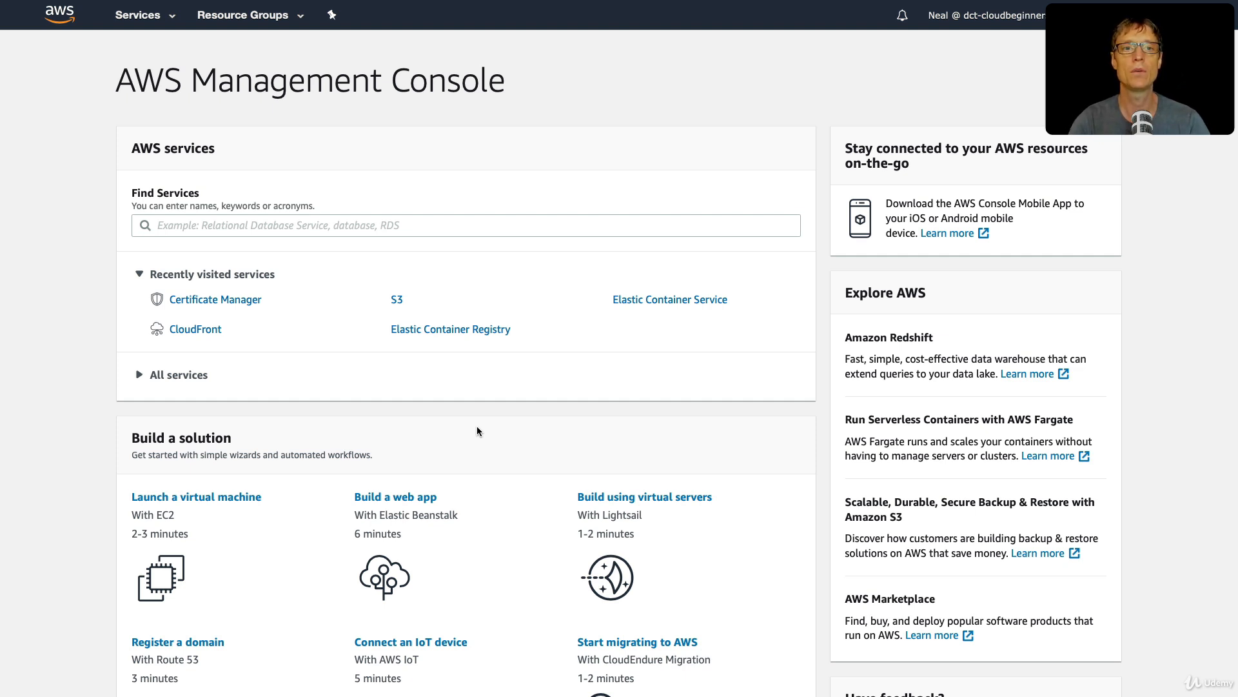
# Search the AWS services for acm and open Certificate Manager
pyautogui.click(150, 18)
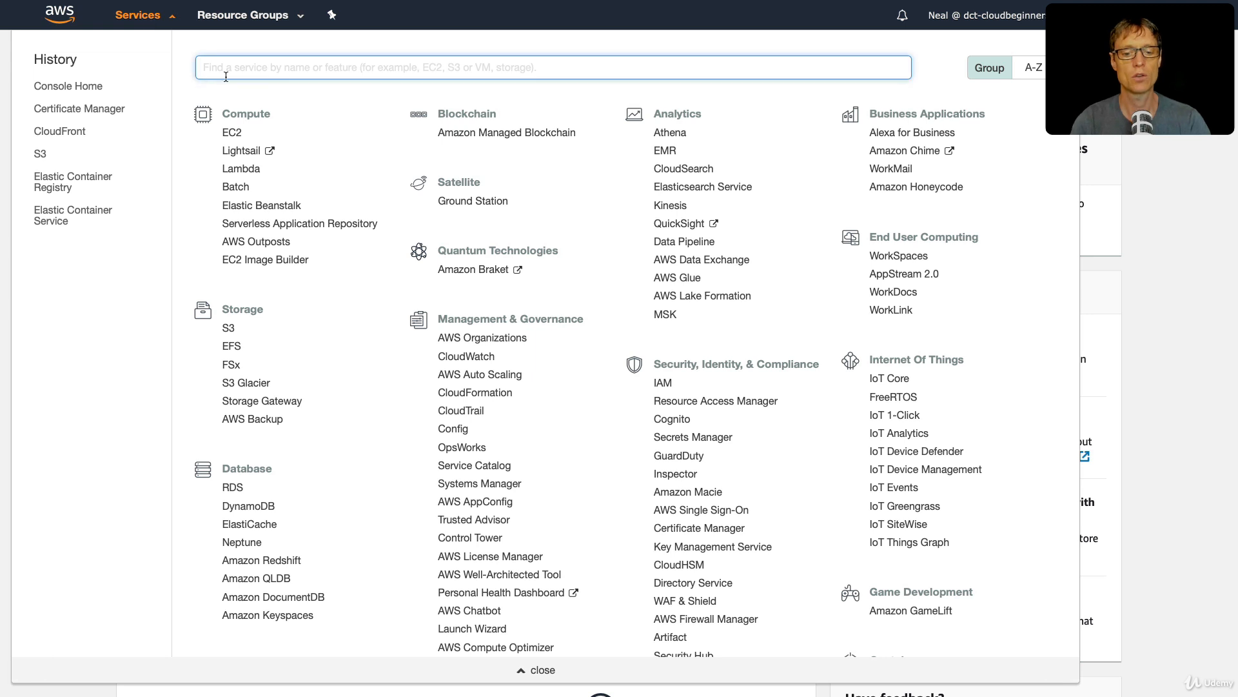
pyautogui.write('aws cer')
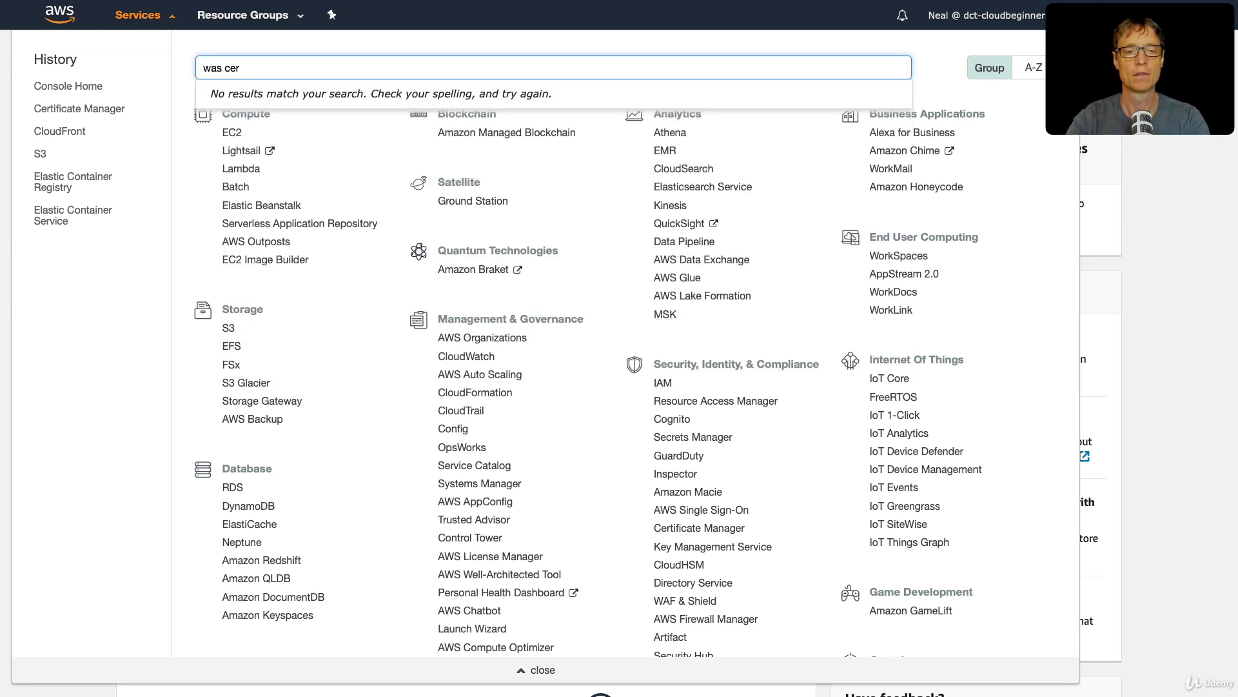
pyautogui.press('super+a')
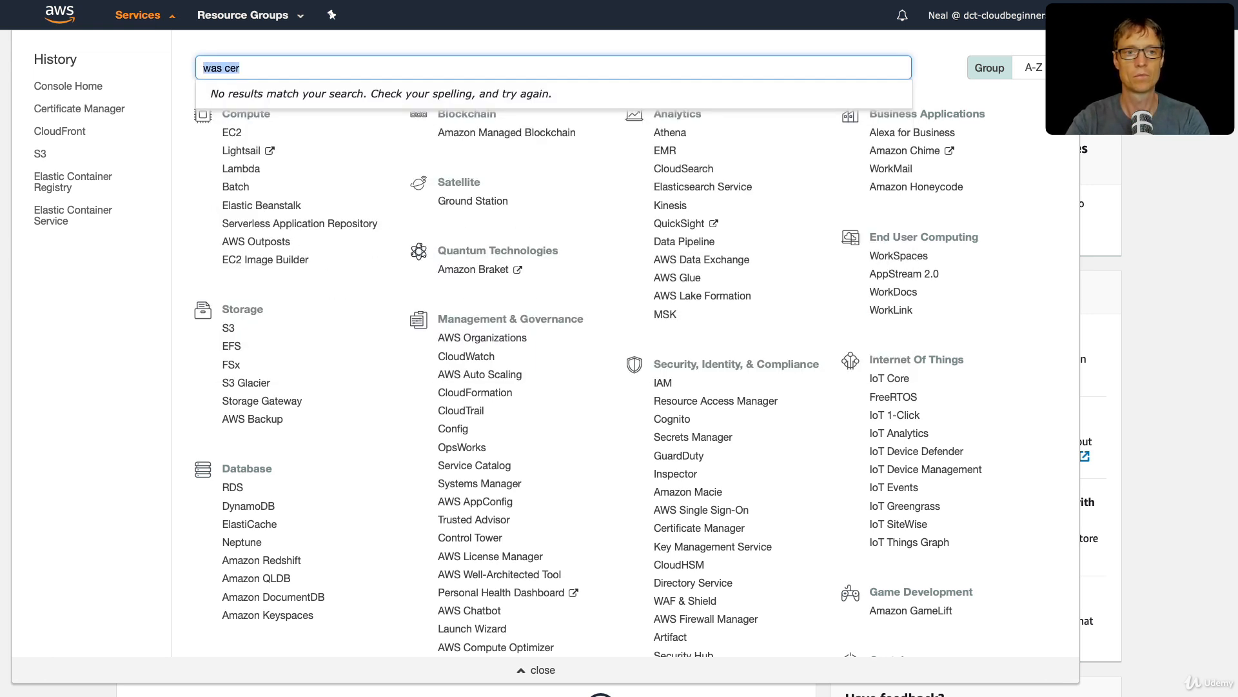
pyautogui.write('acm')
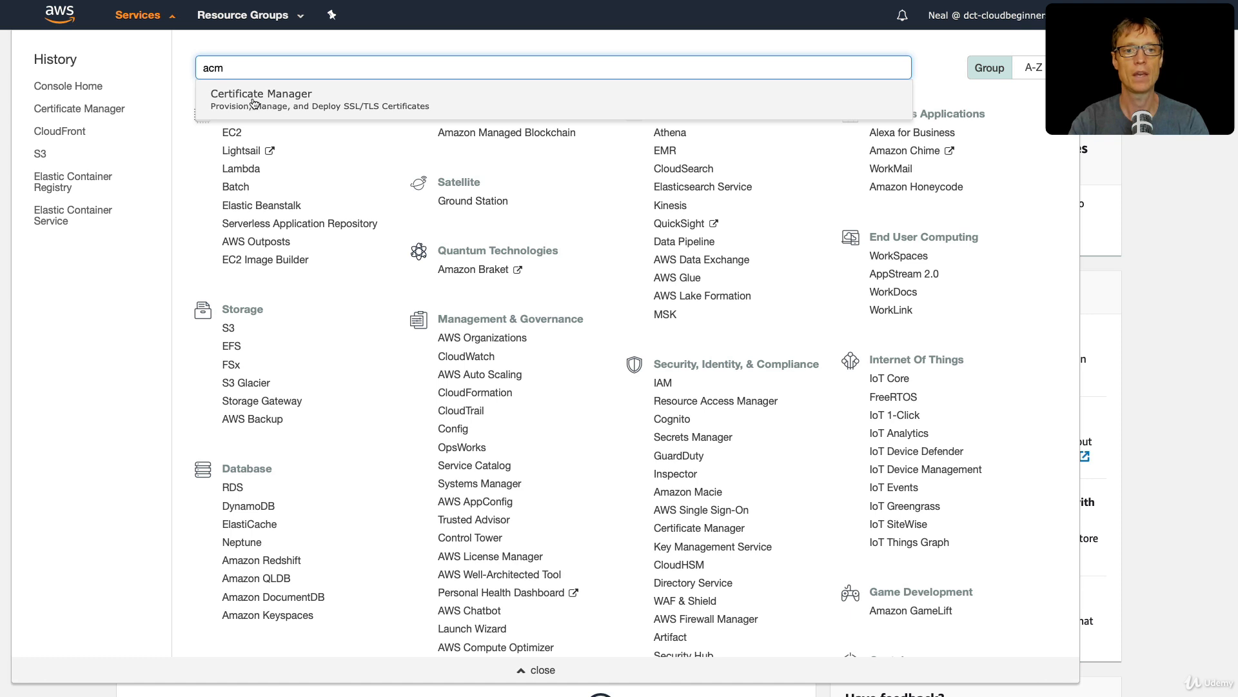
pyautogui.click(253, 100)
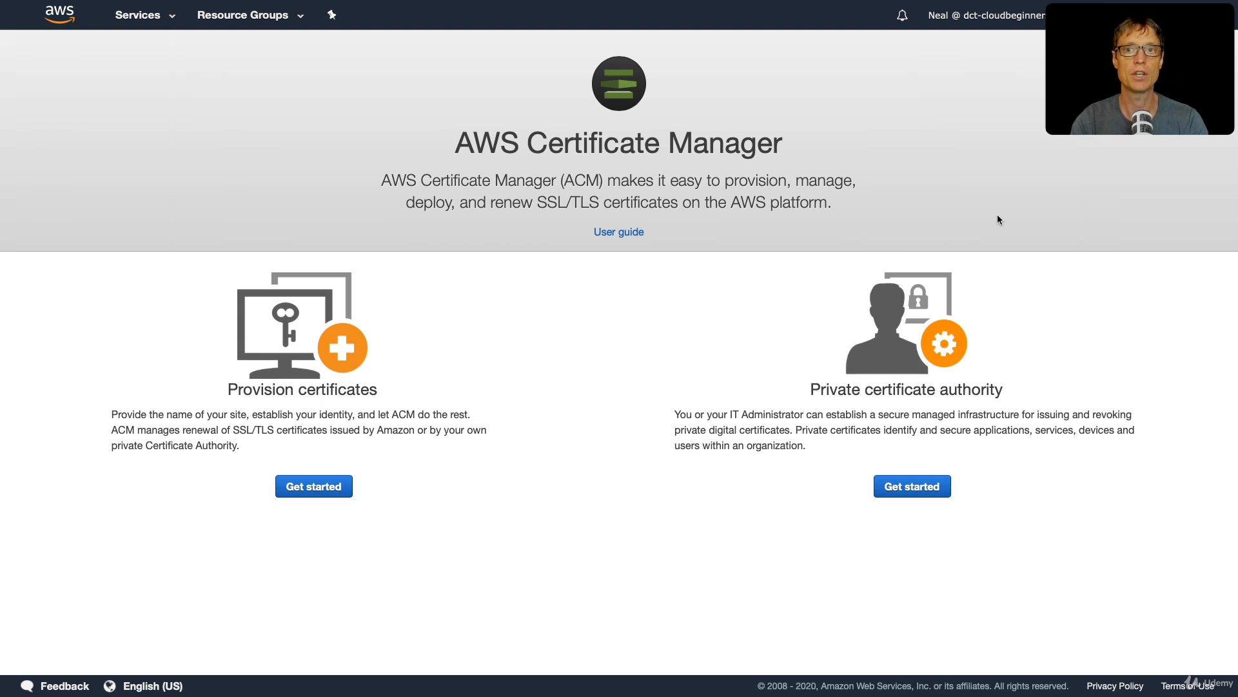
# Switch the region to US East (N. Virginia) and start a request for a public certificate
pyautogui.click(1109, 14)
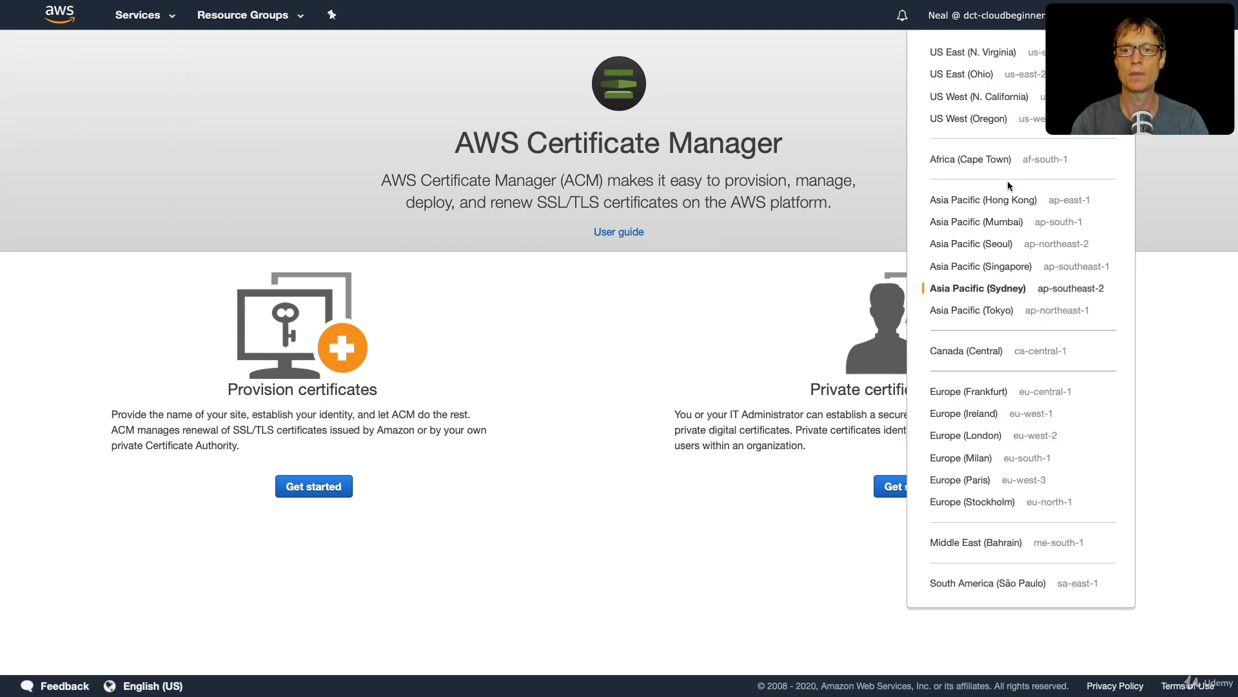
pyautogui.click(985, 58)
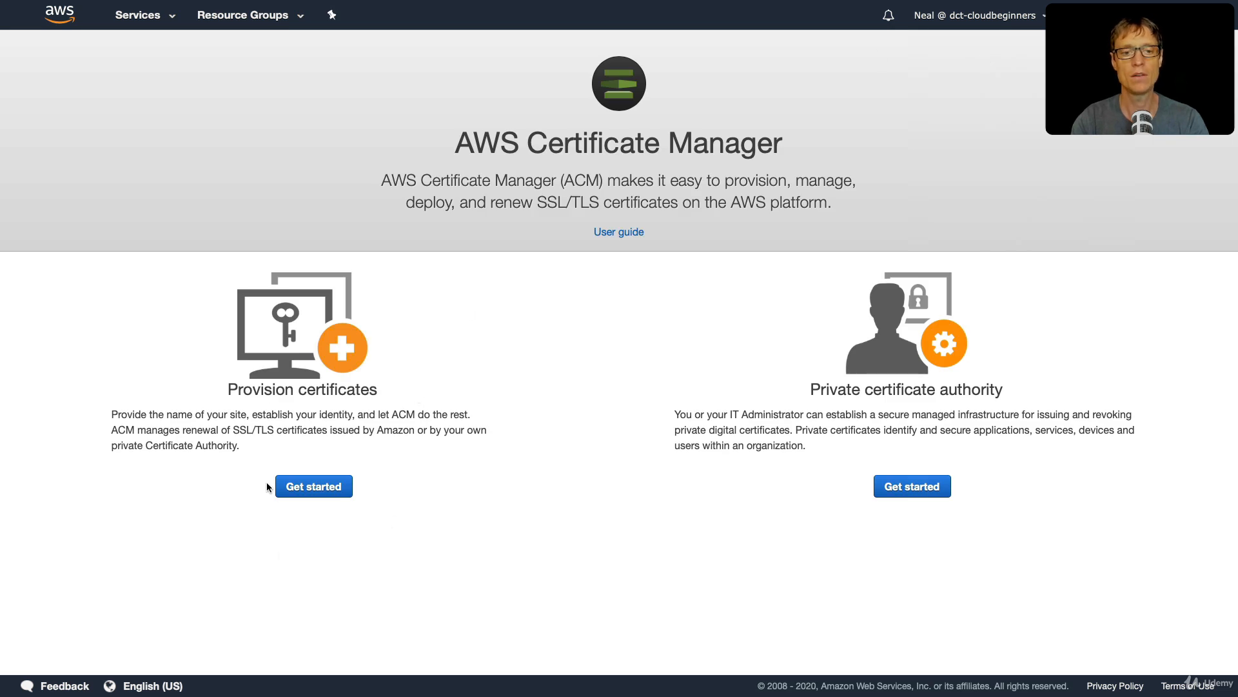
pyautogui.click(310, 491)
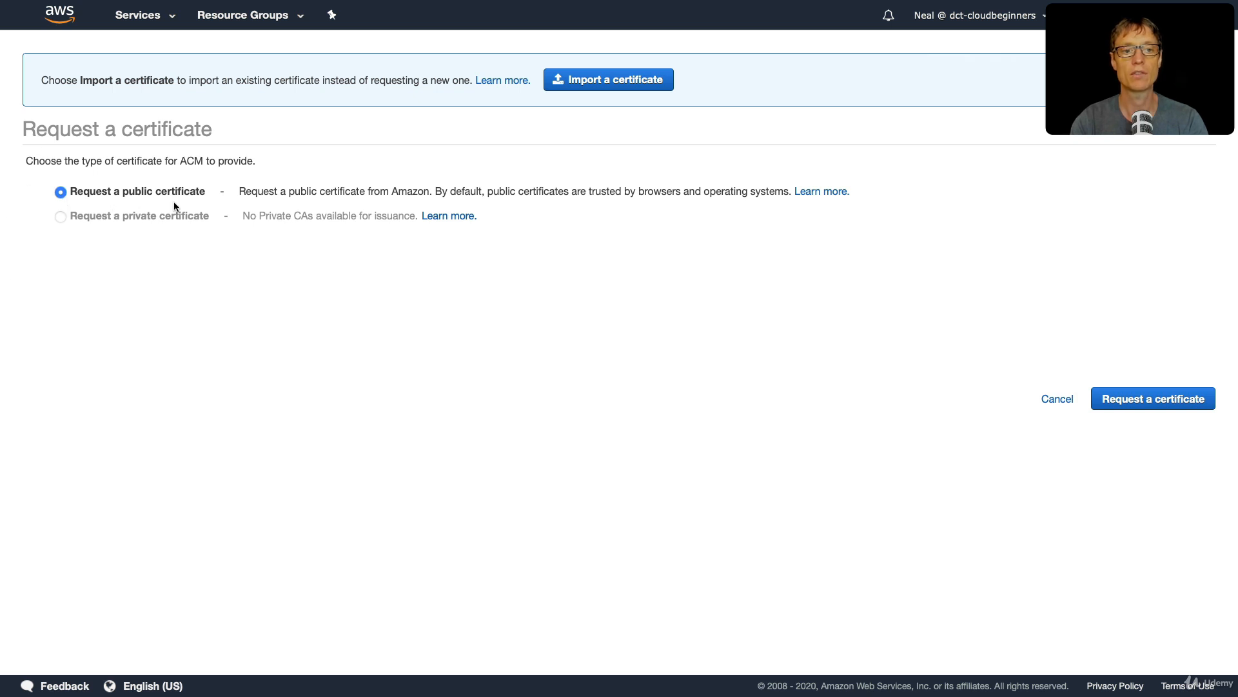
pyautogui.click(1140, 403)
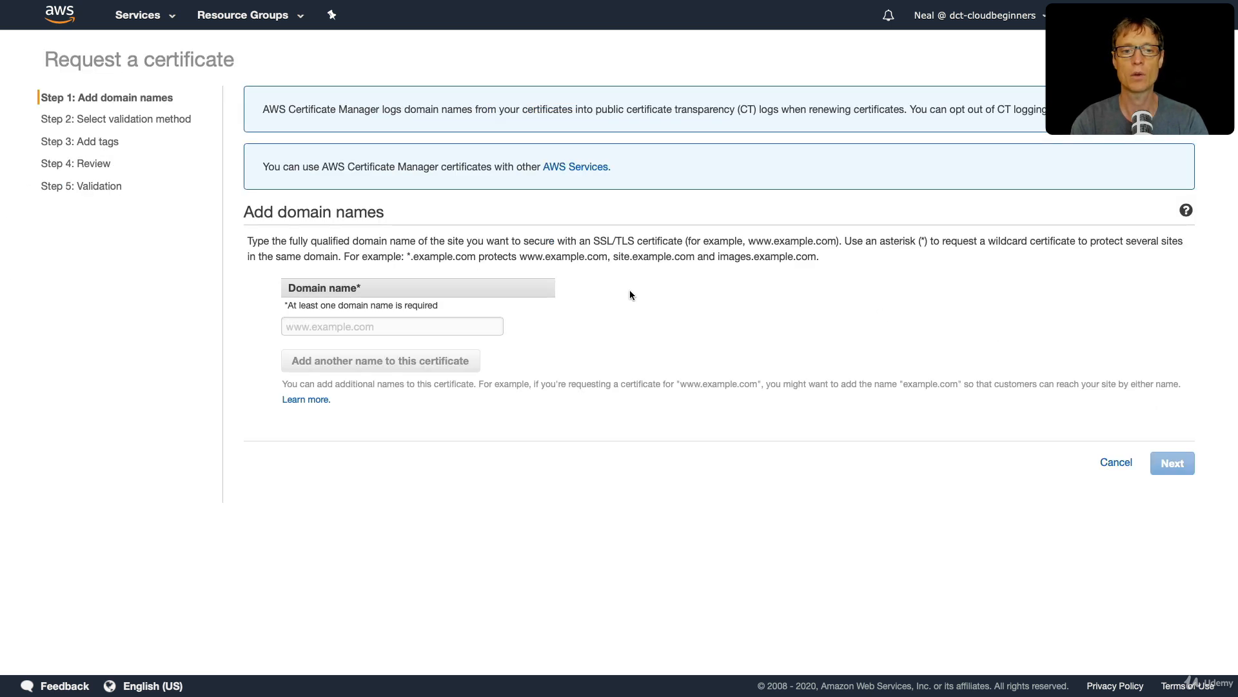
# Enter cloudforbeginners.net as the certificate's domain name
pyautogui.click(295, 326)
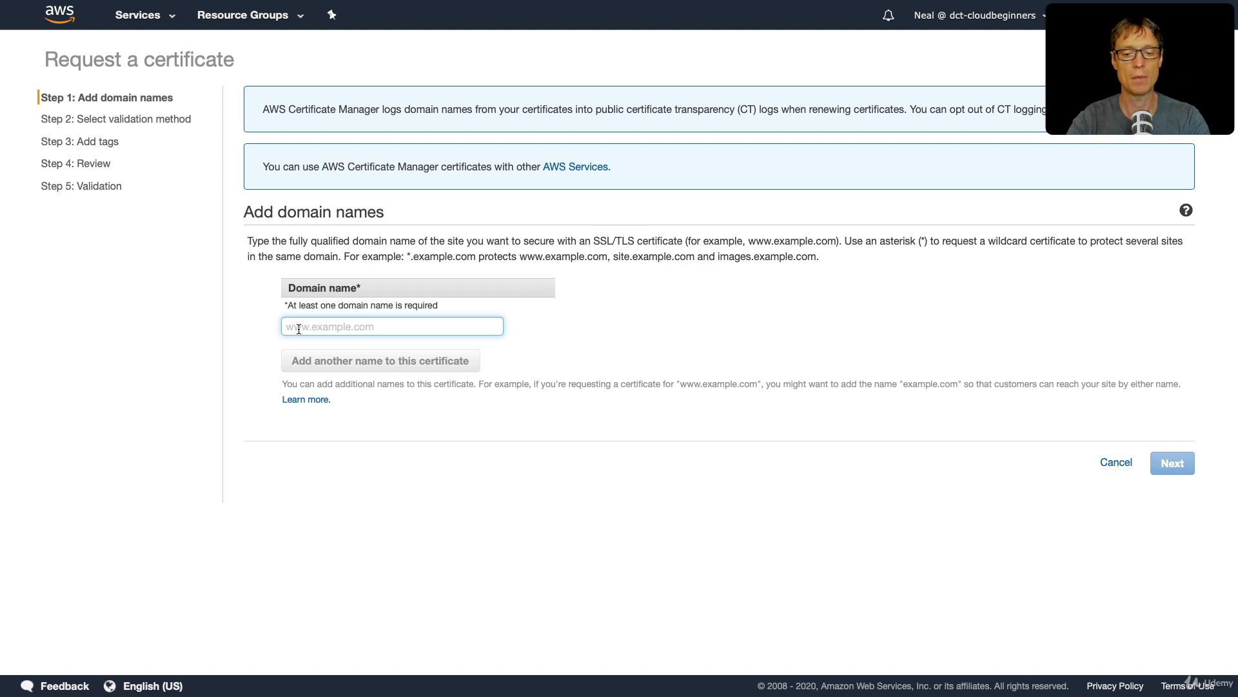
pyautogui.write('cloudforbe')
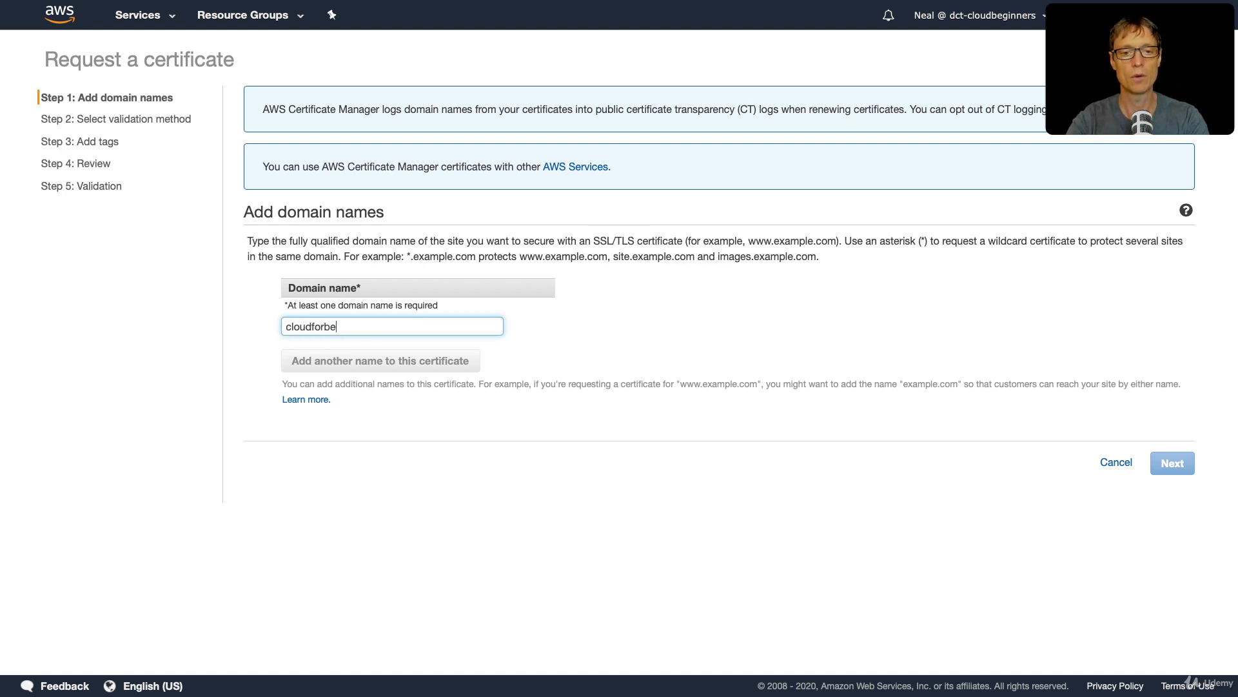
pyautogui.write('ginners.net')
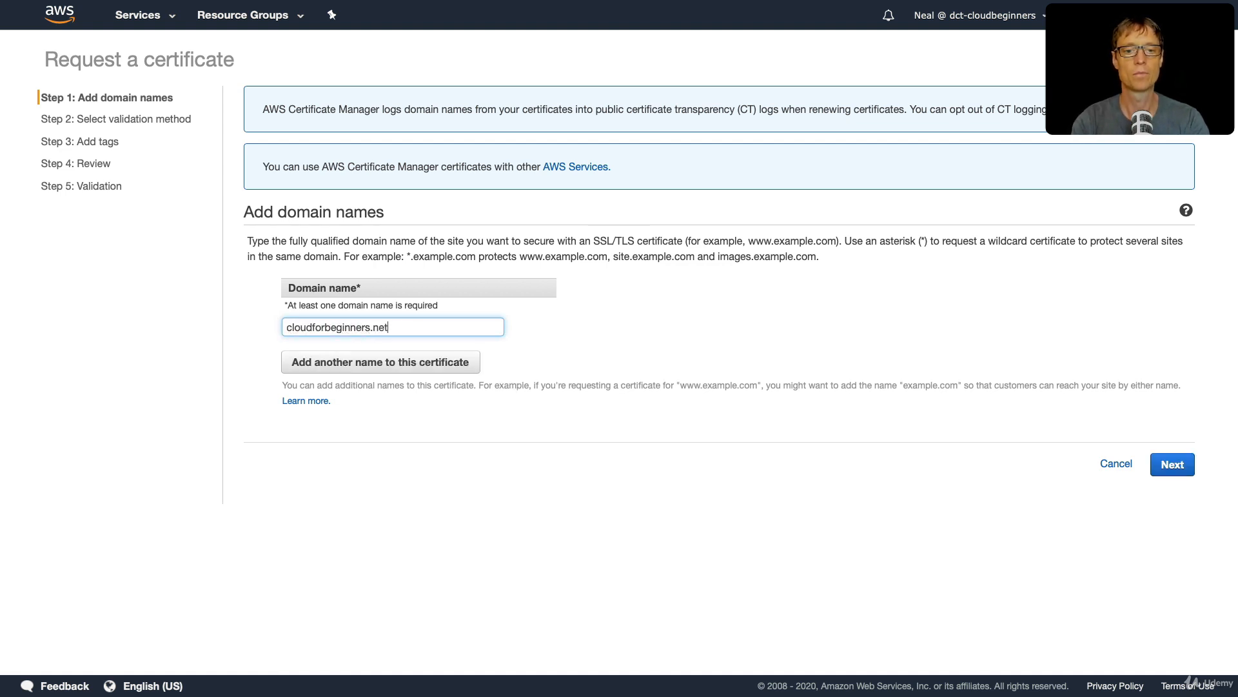
pyautogui.click(306, 368)
pyautogui.click(322, 358)
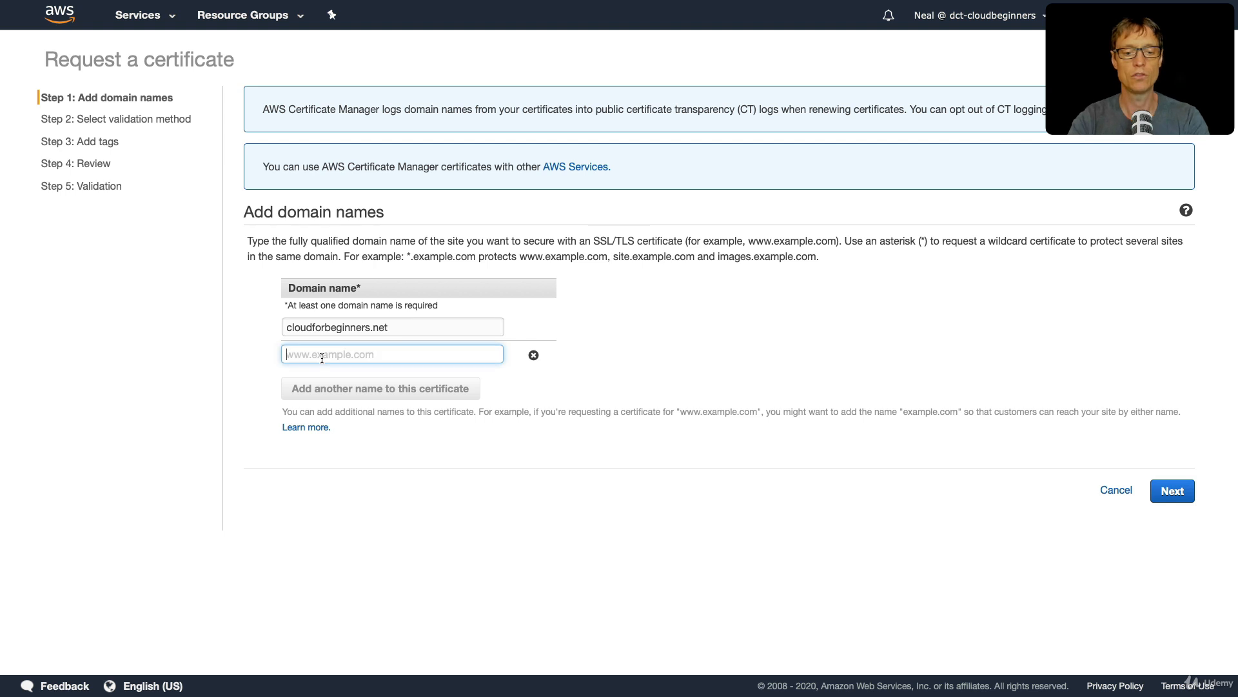
pyautogui.write('www.')
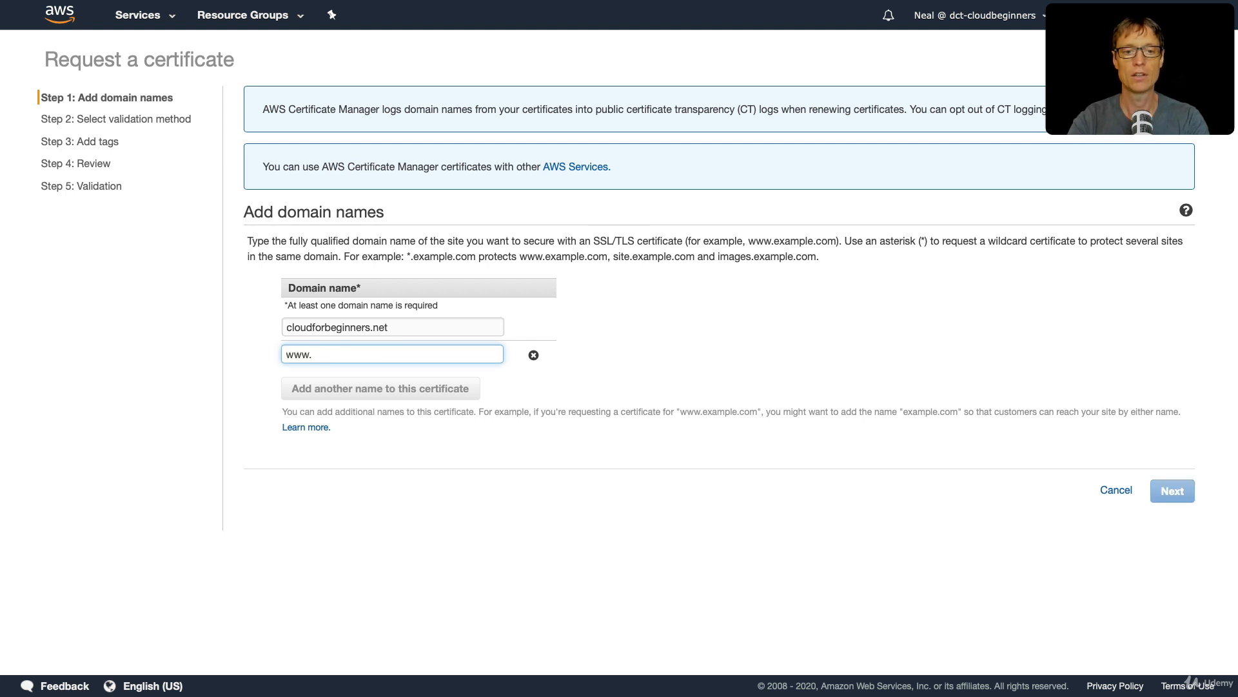
pyautogui.write('cloudf')
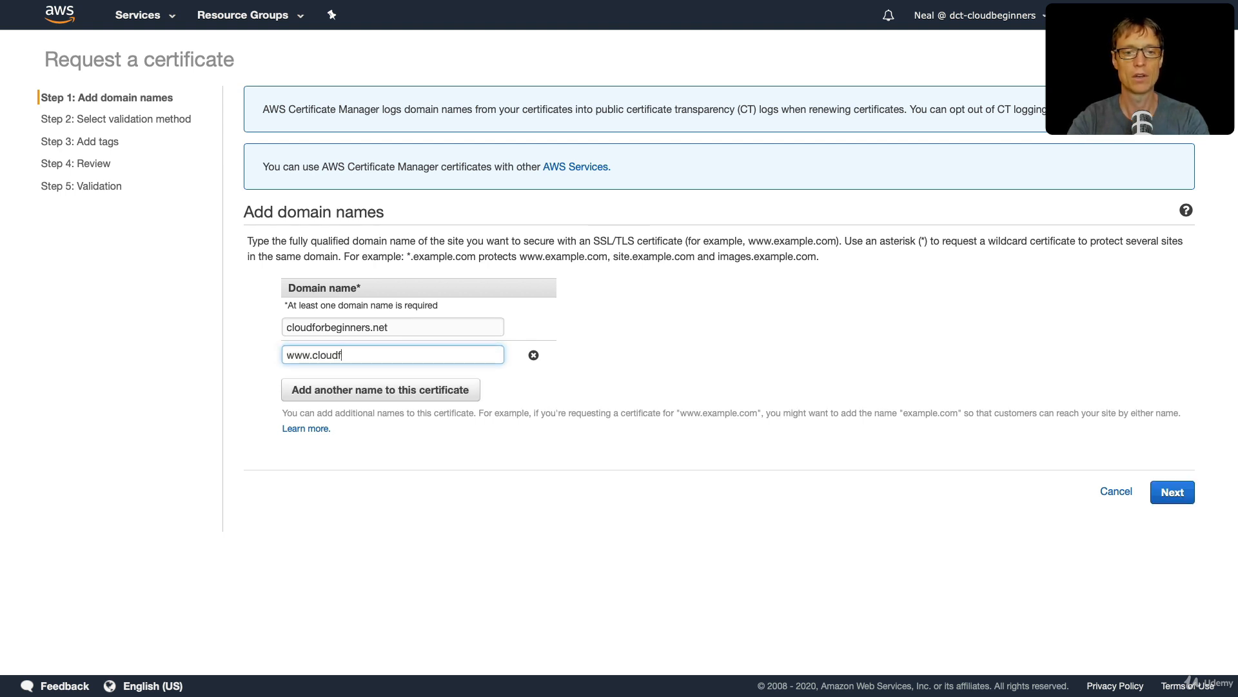
pyautogui.write('orbeginners.net')
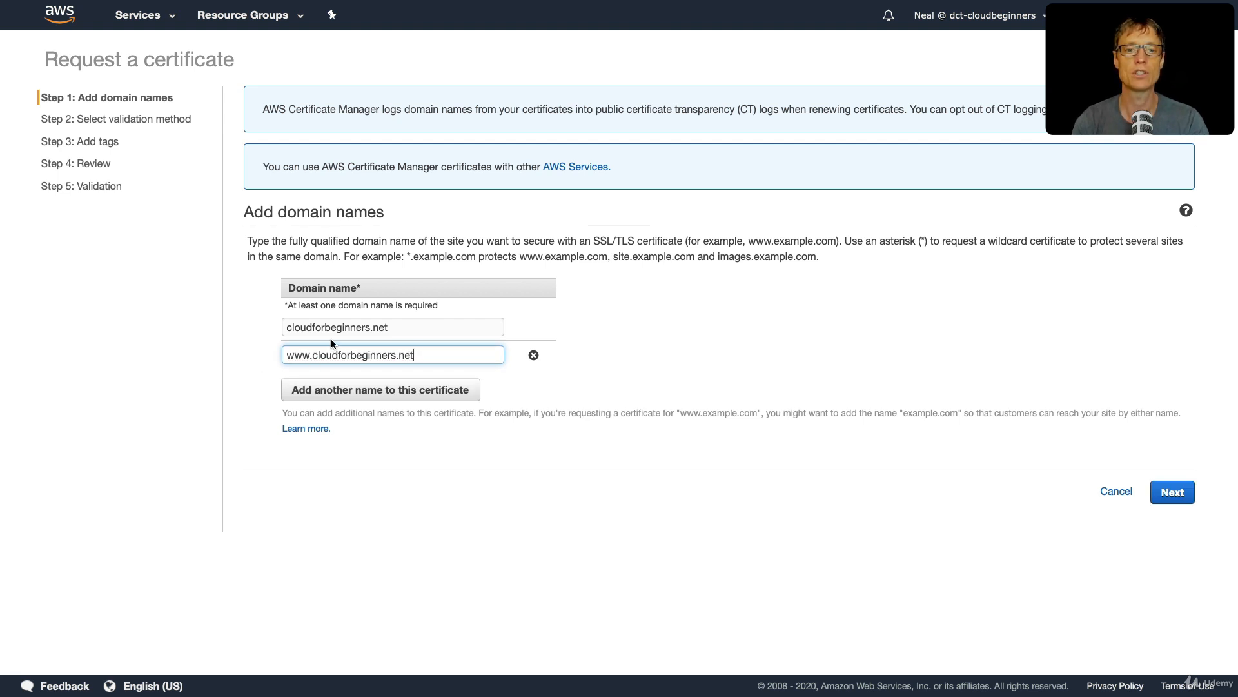
pyautogui.click(533, 356)
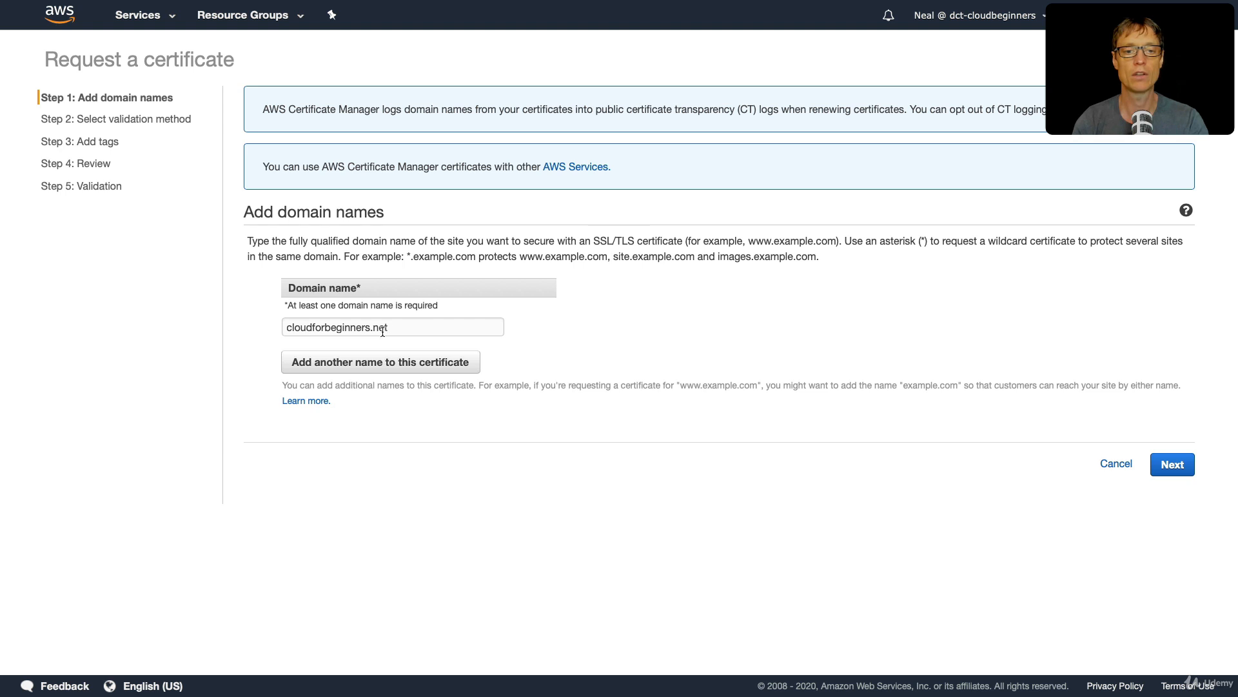
pyautogui.click(418, 334)
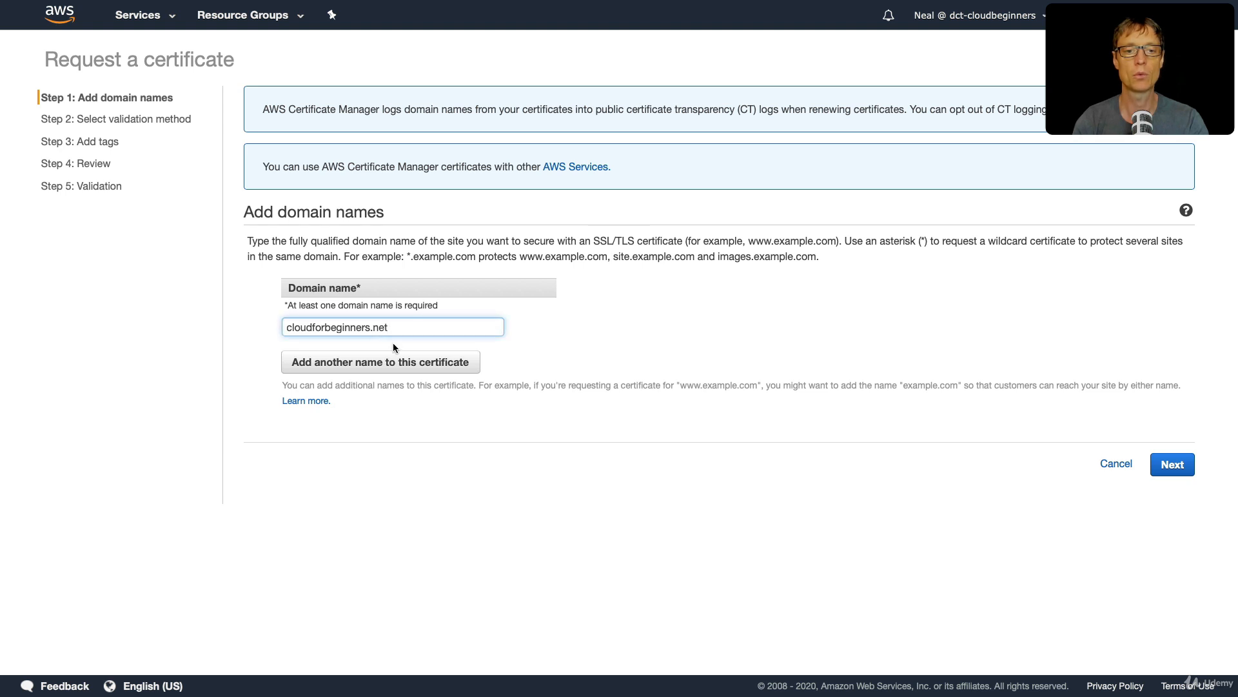
# Choose email validation for the certificate, leave the tags empty, and submit the request
pyautogui.click(1172, 464)
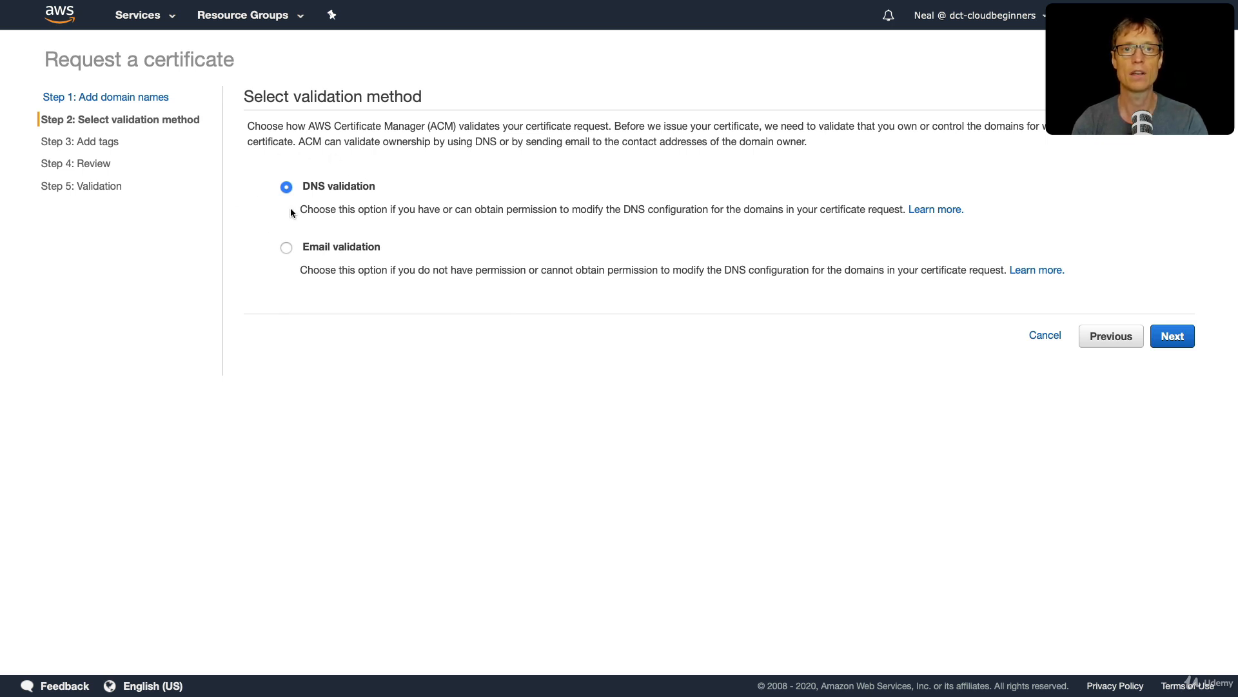
pyautogui.click(286, 249)
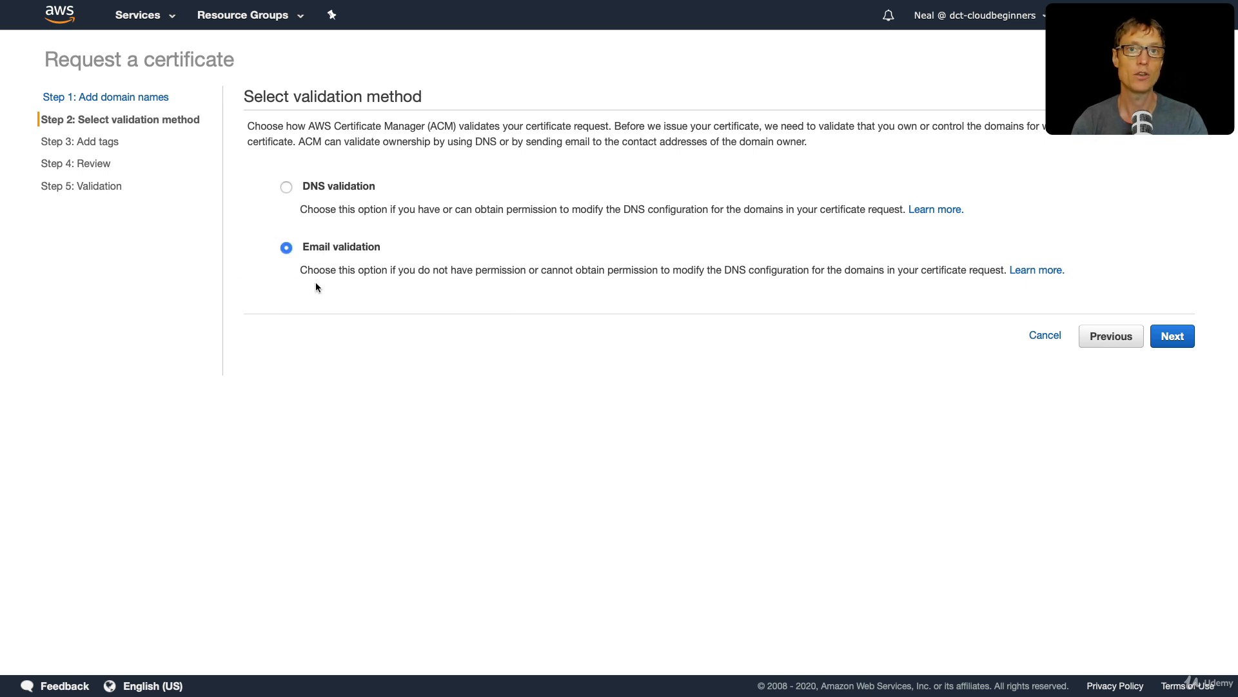
pyautogui.click(1111, 336)
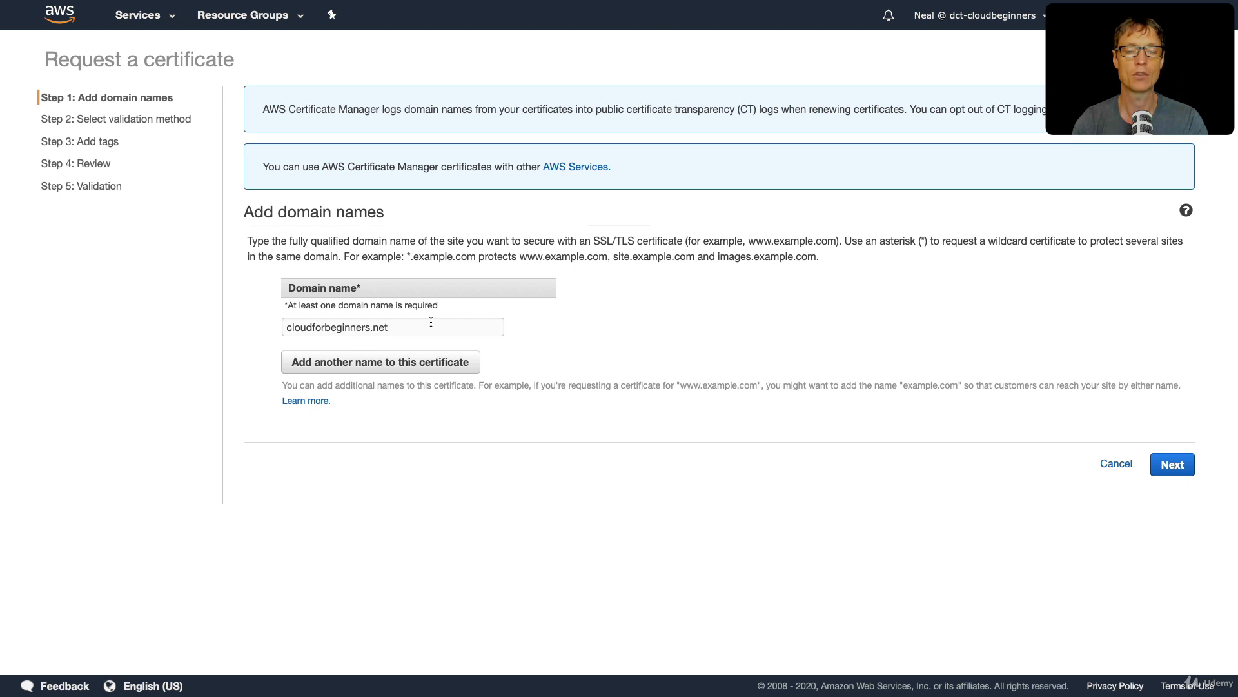
pyautogui.click(1173, 465)
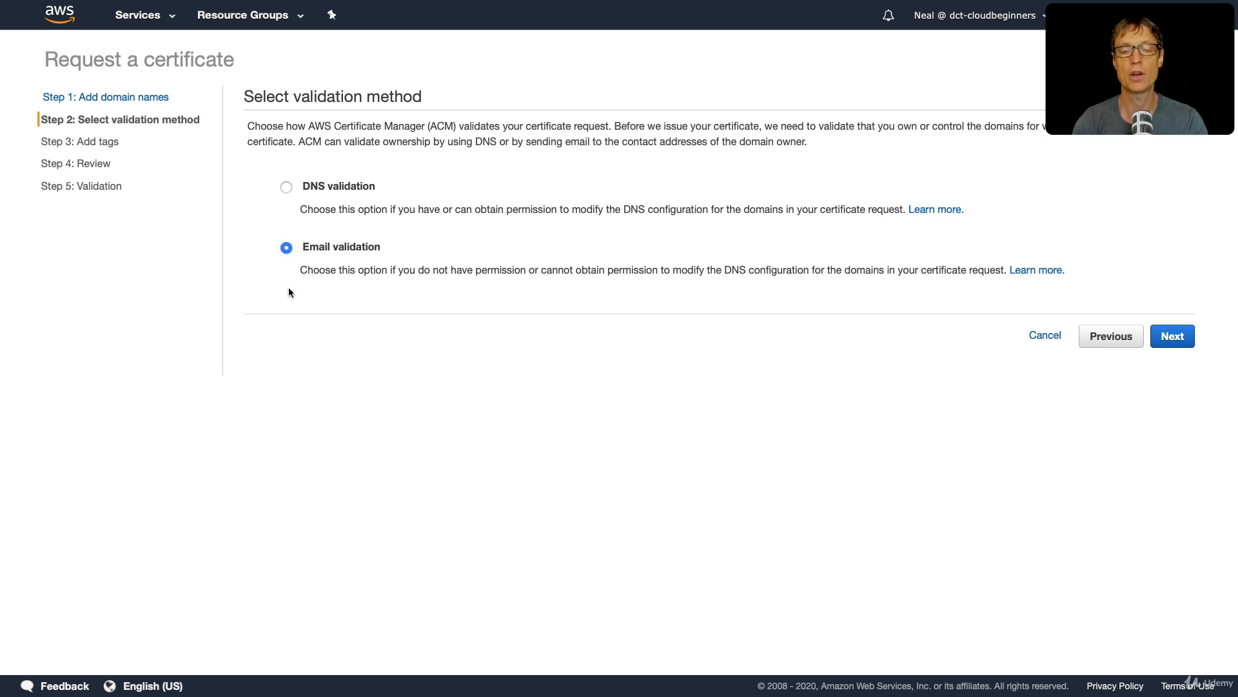
pyautogui.click(1172, 337)
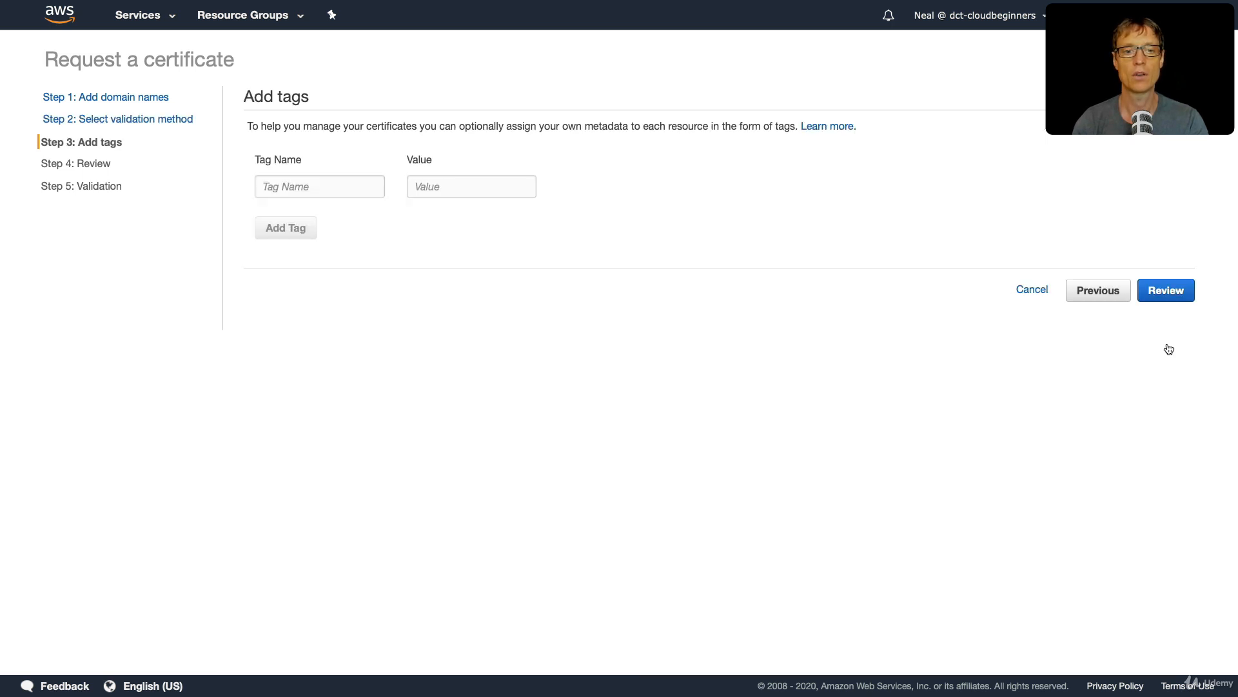
pyautogui.click(1161, 296)
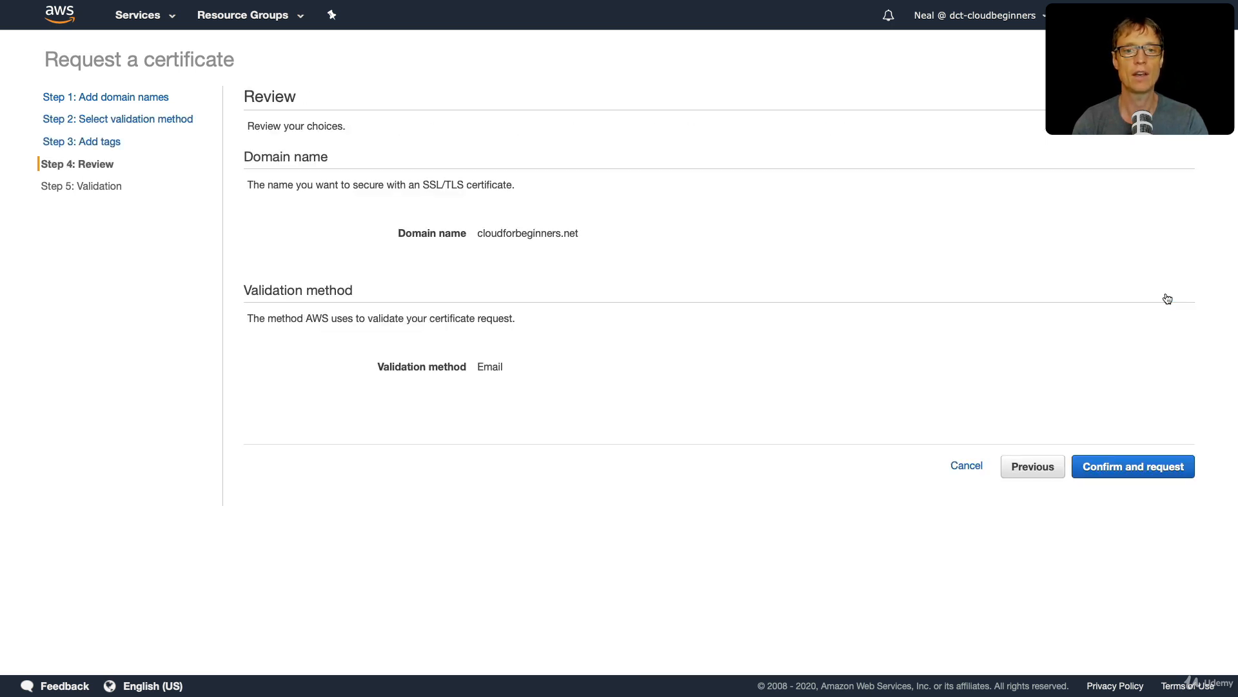
pyautogui.click(1148, 471)
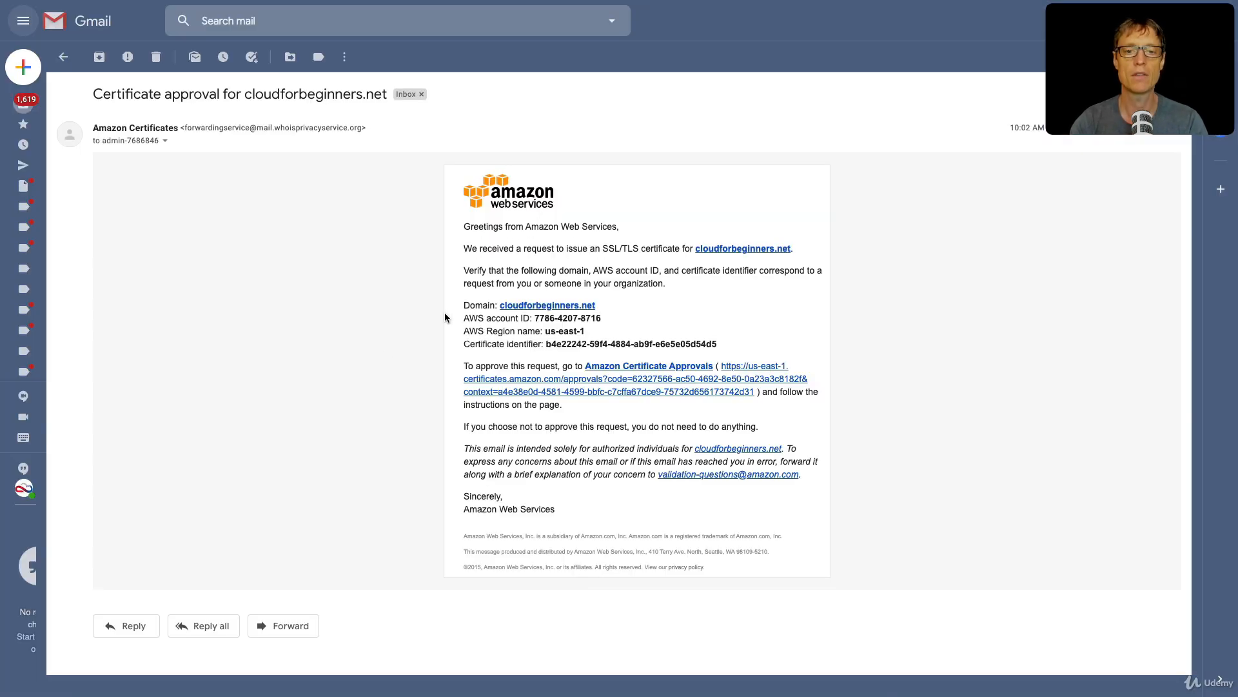
# Approve the cloudforbeginners.net certificate through the link in the approval email in Gmail, and leave the approval page
pyautogui.click(710, 384)
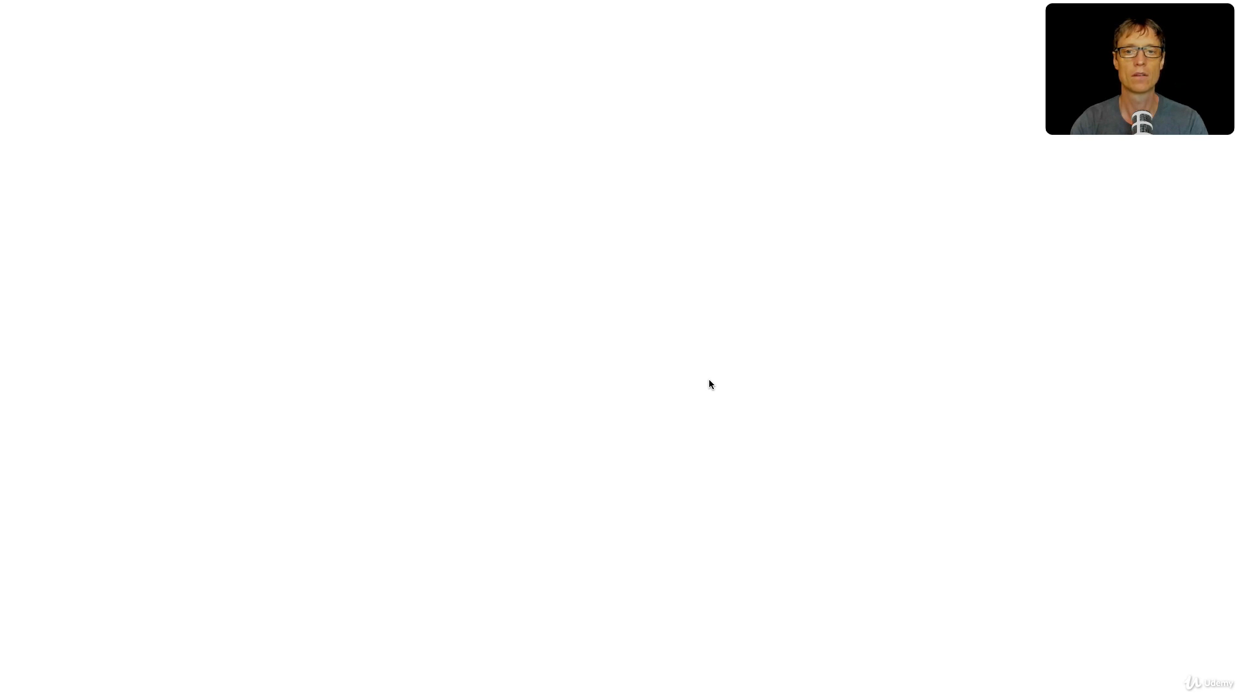
pyautogui.click(443, 298)
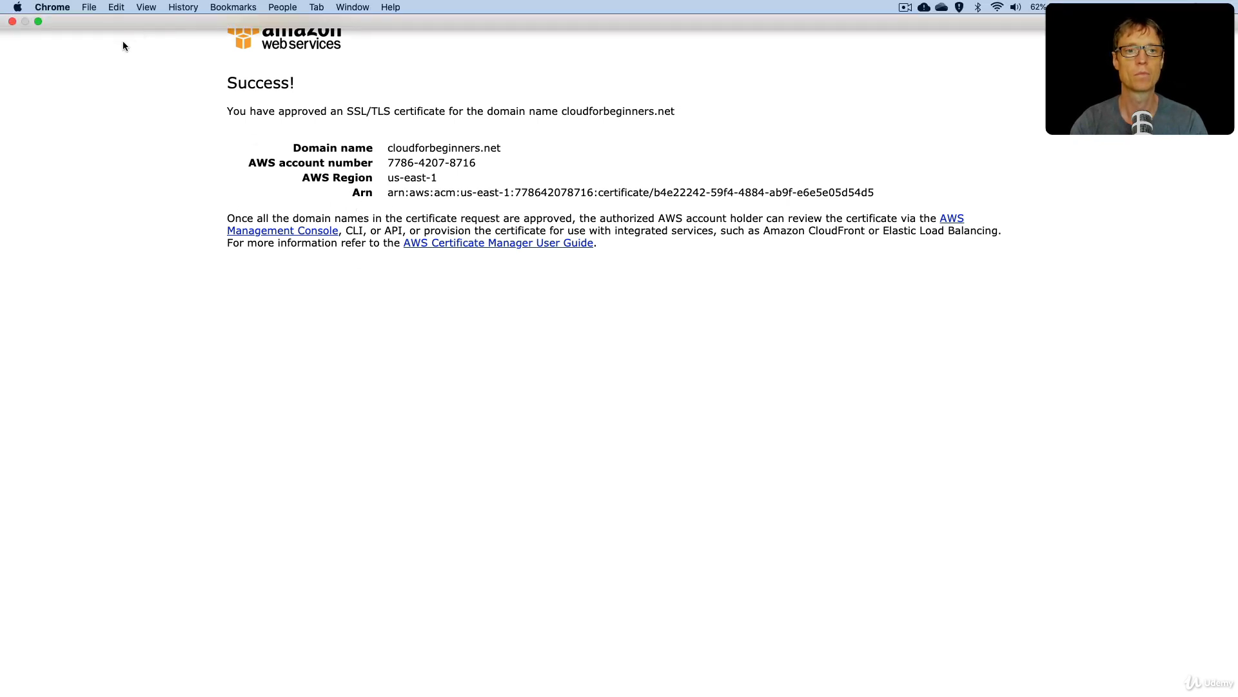
pyautogui.click(124, 42)
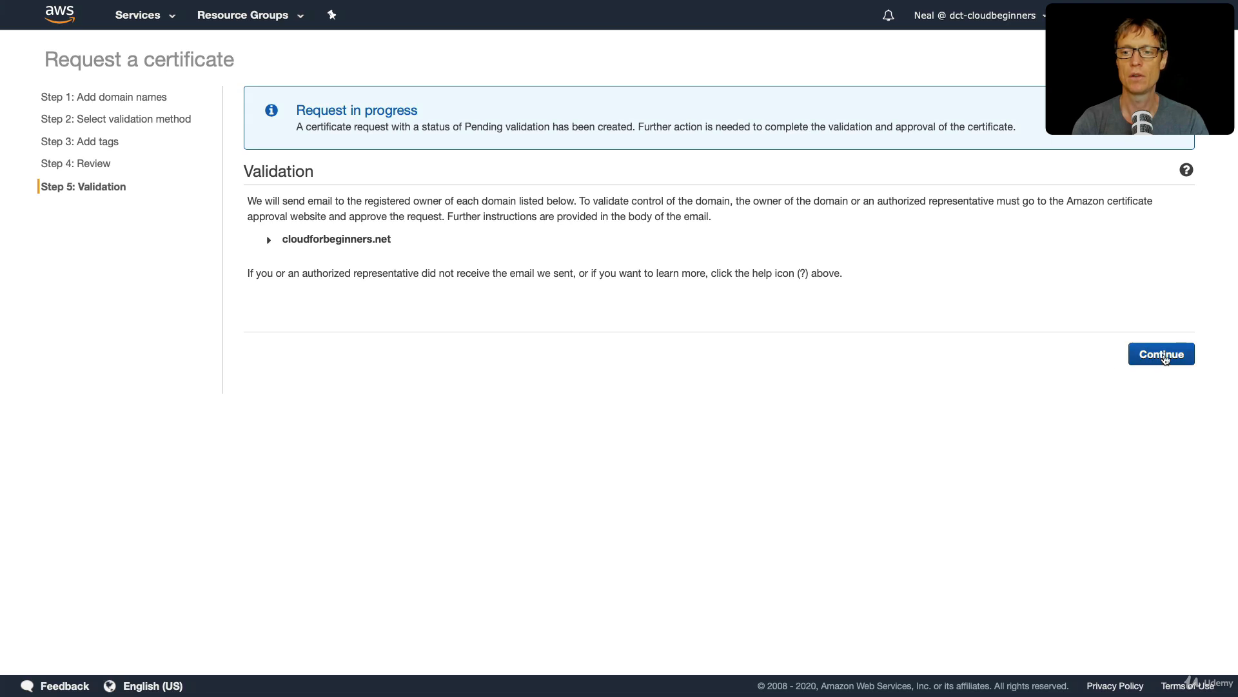
# Finish the certificate request wizard and review the status and details of the cloudforbeginners.net certificate
pyautogui.click(1165, 357)
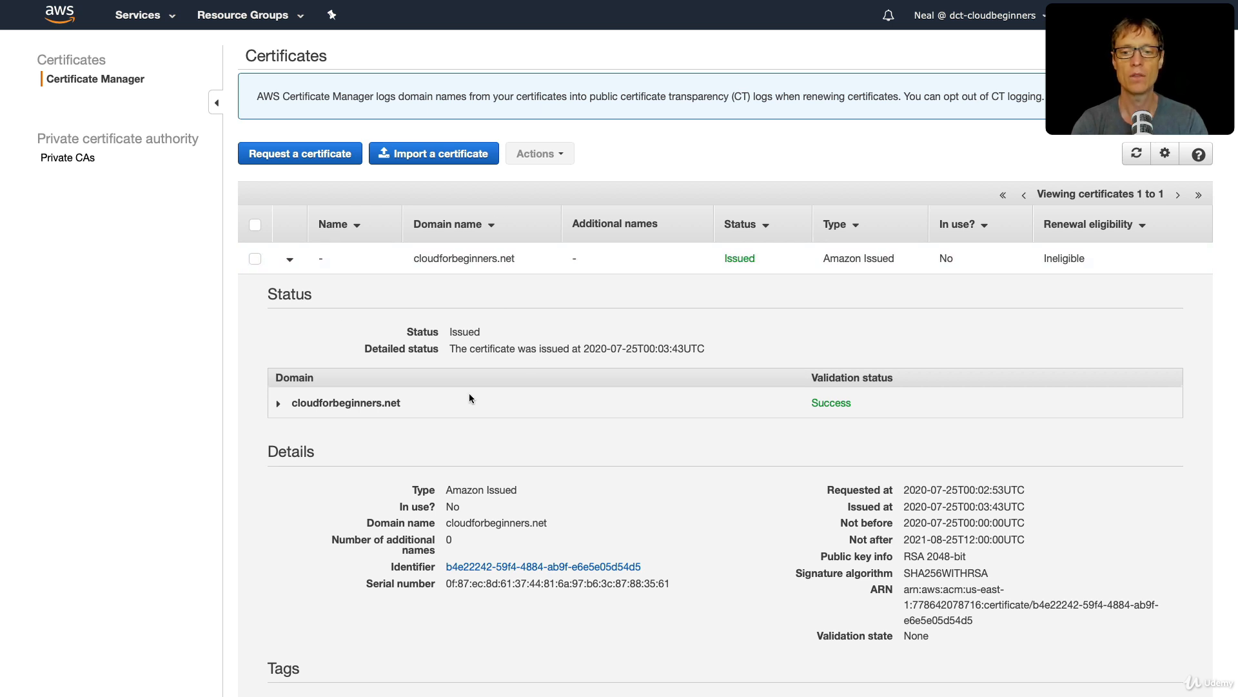
pyautogui.scroll(-1, 470, 393)
pyautogui.scroll(1, 181, 134)
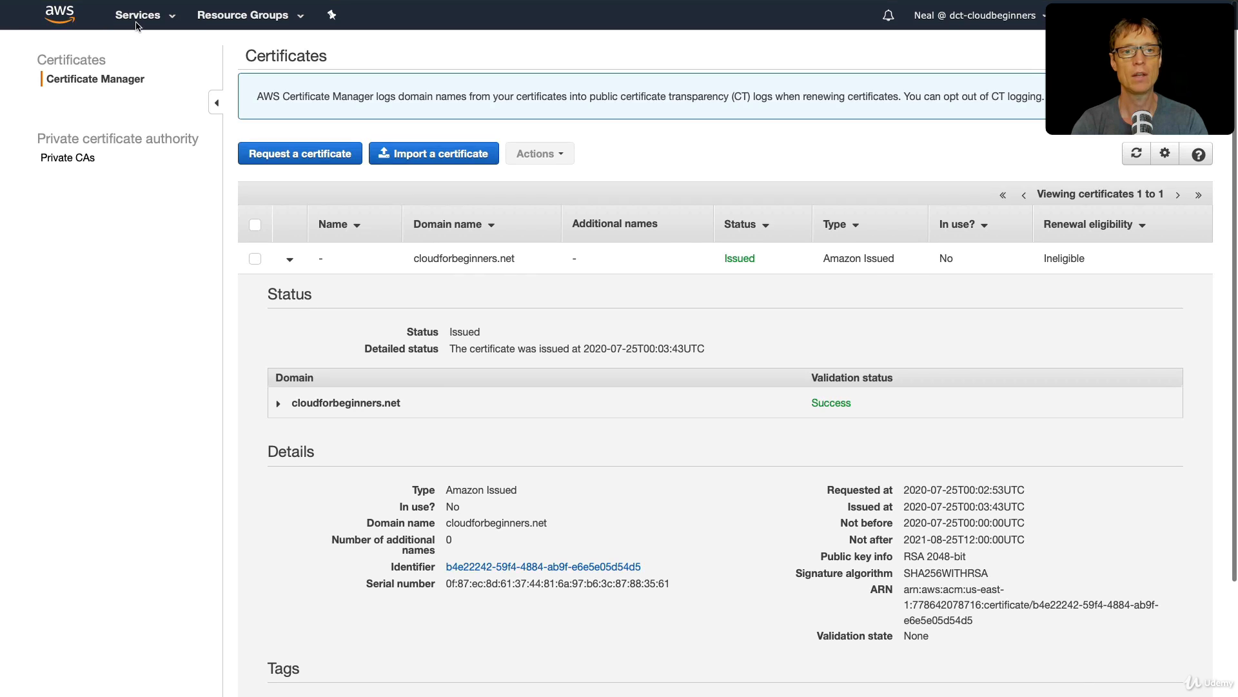
# Go to CloudFront and open the general settings of the cloudforbeginners.net distribution for editing
pyautogui.click(137, 17)
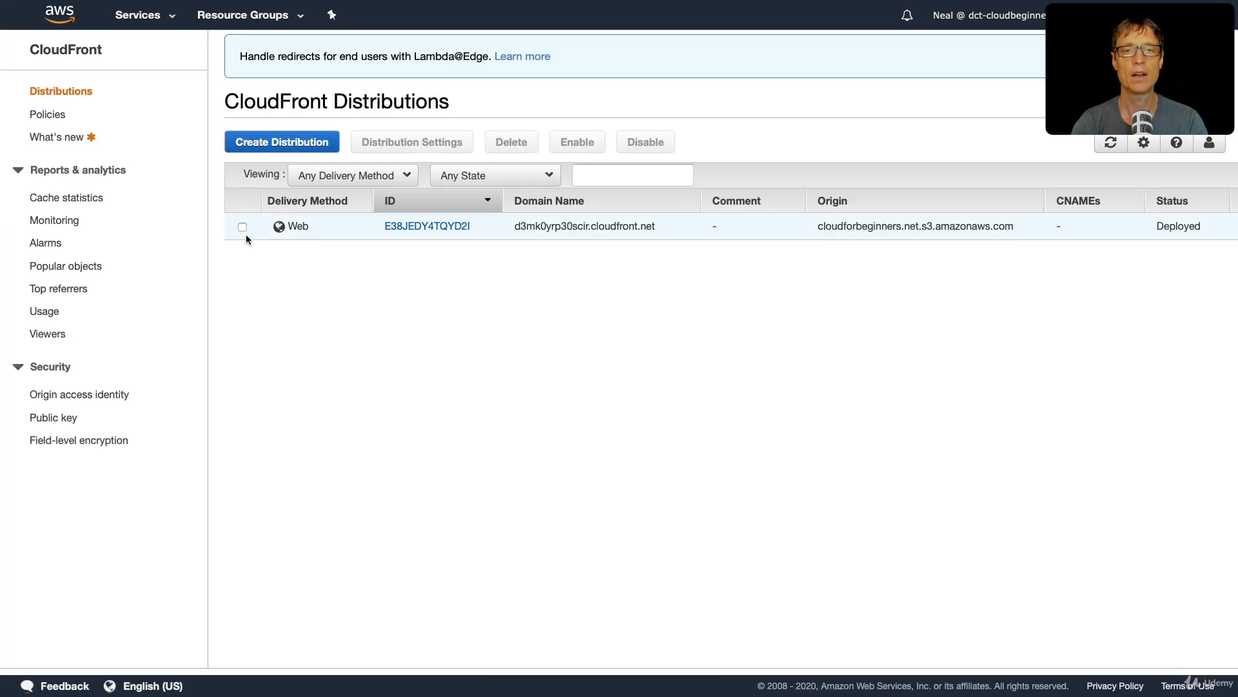
pyautogui.click(242, 227)
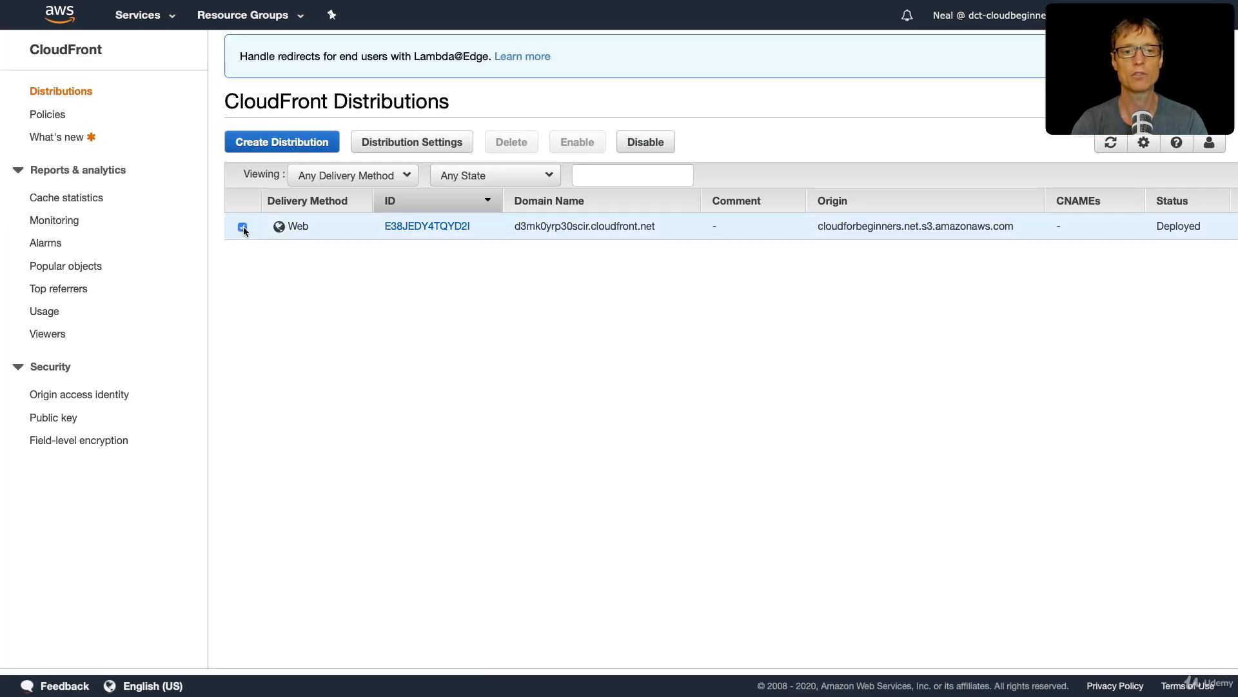
pyautogui.click(411, 149)
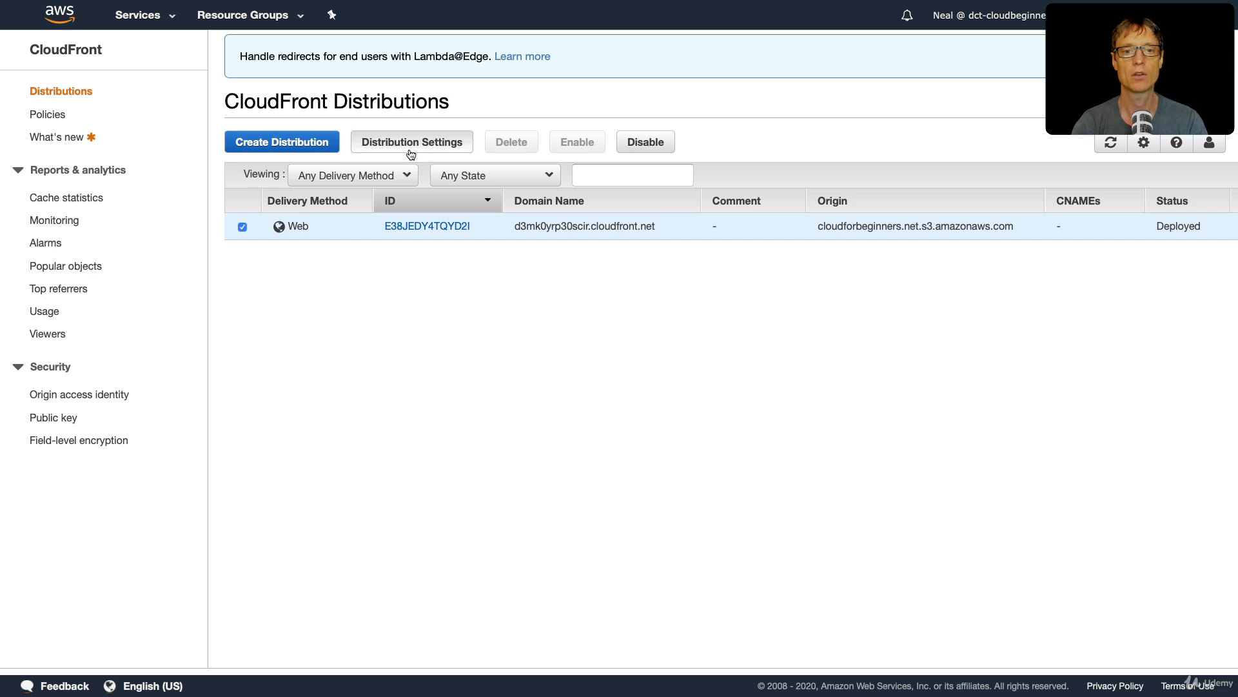
pyautogui.click(247, 114)
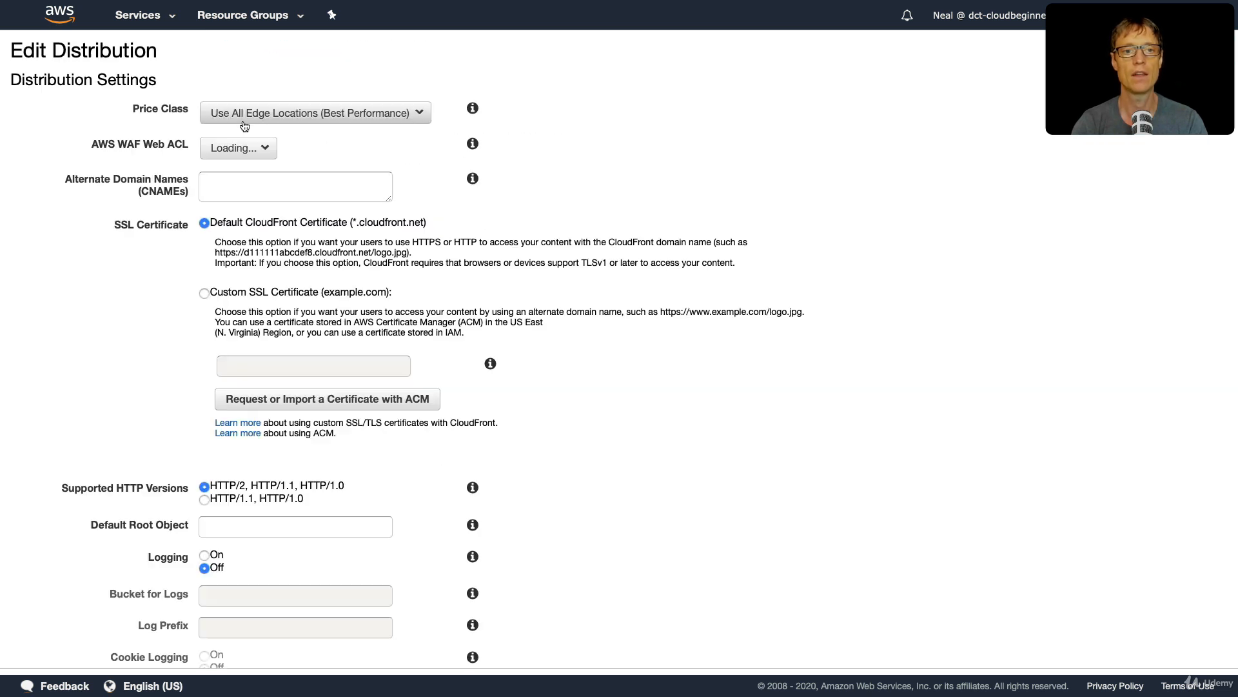
# Add cloudforbeginners.net as the distribution's alternate domain name (CNAME)
pyautogui.click(243, 188)
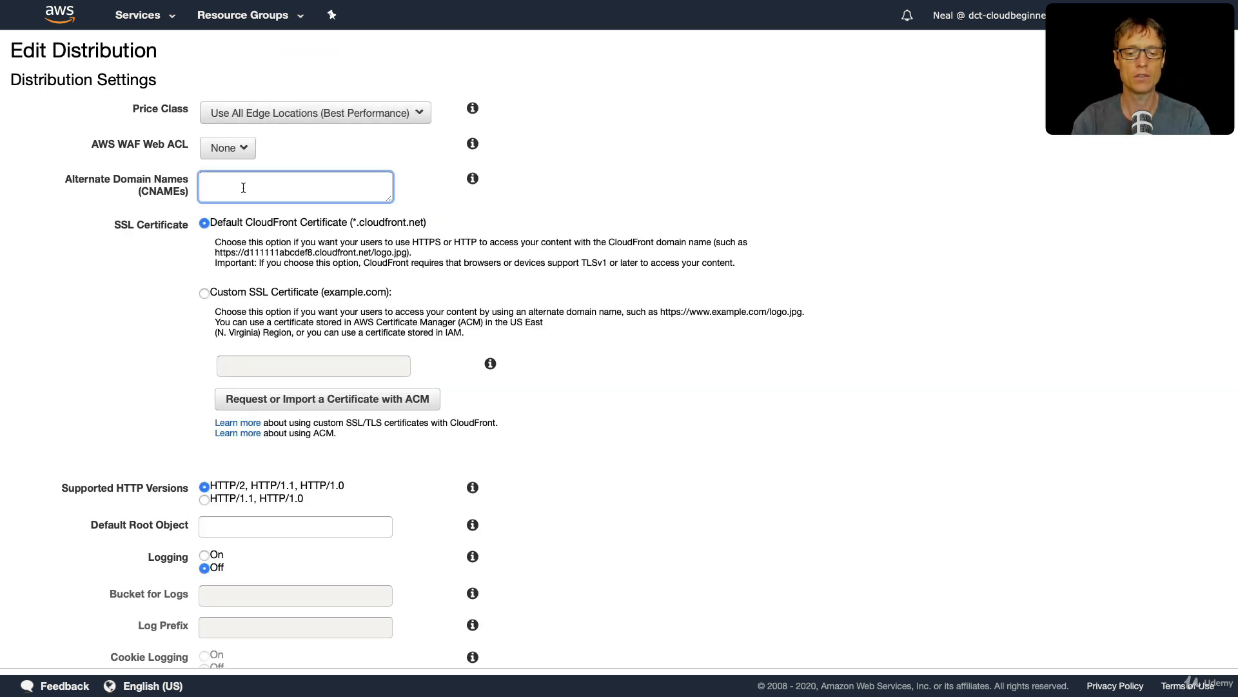
pyautogui.write('cloud')
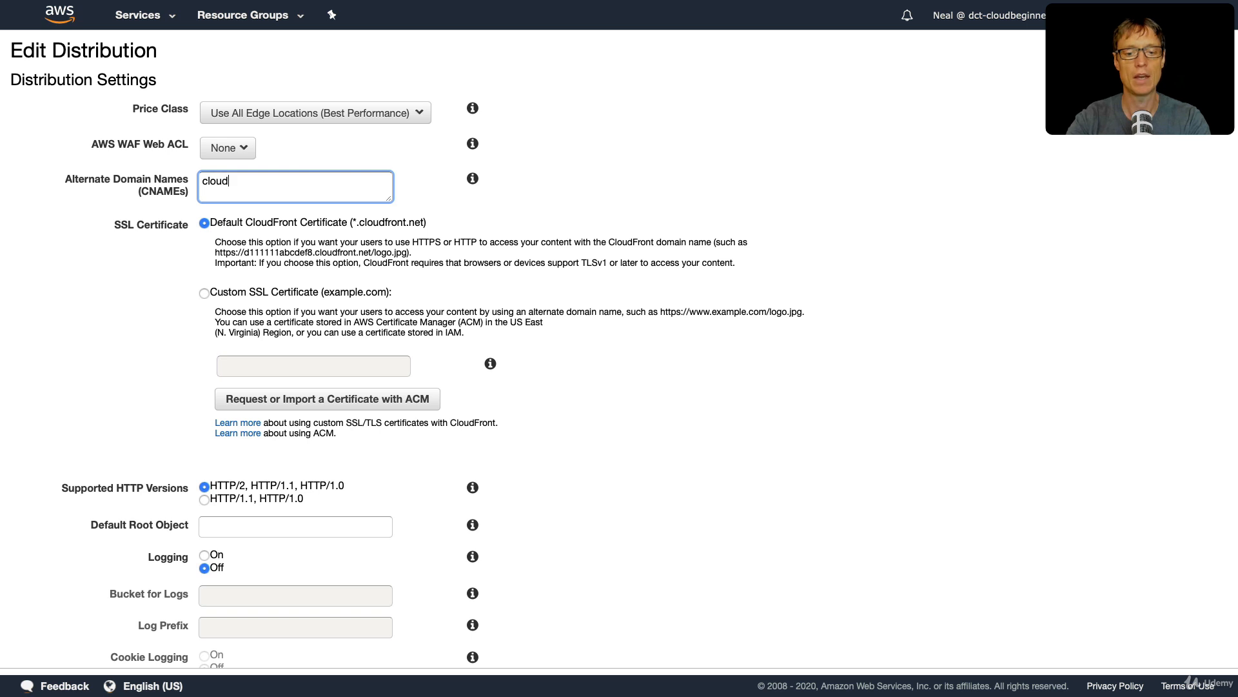
pyautogui.write('forbeginner')
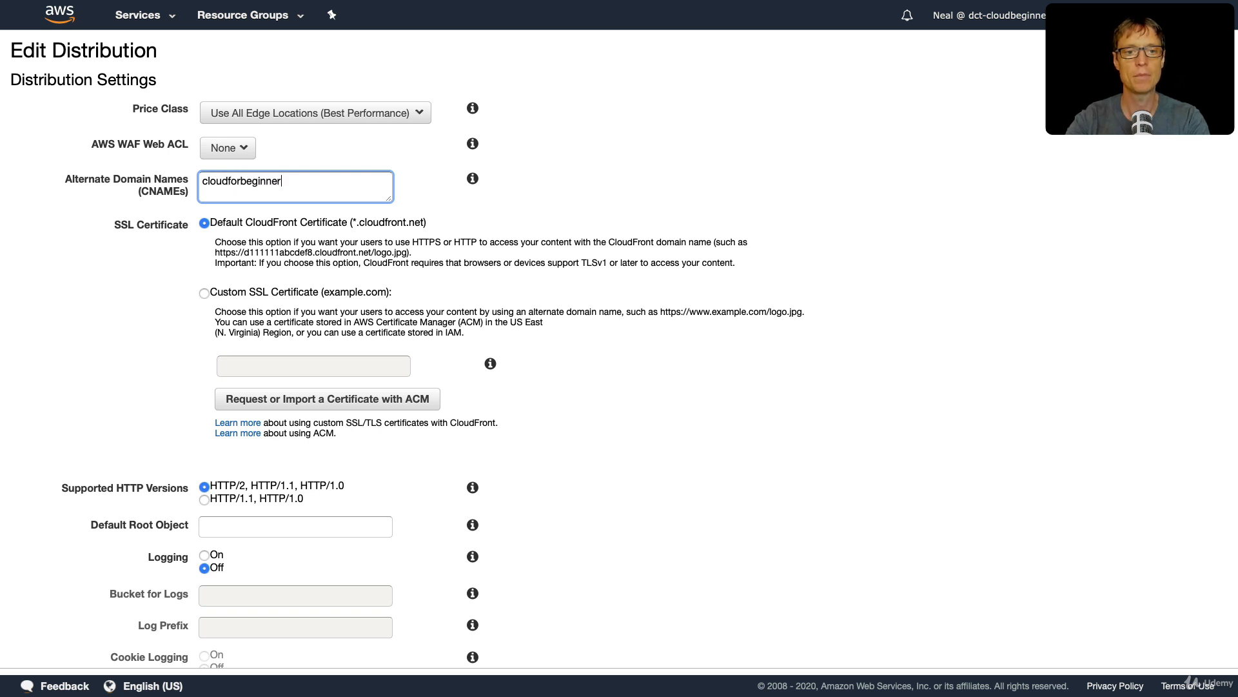
pyautogui.write('s.net')
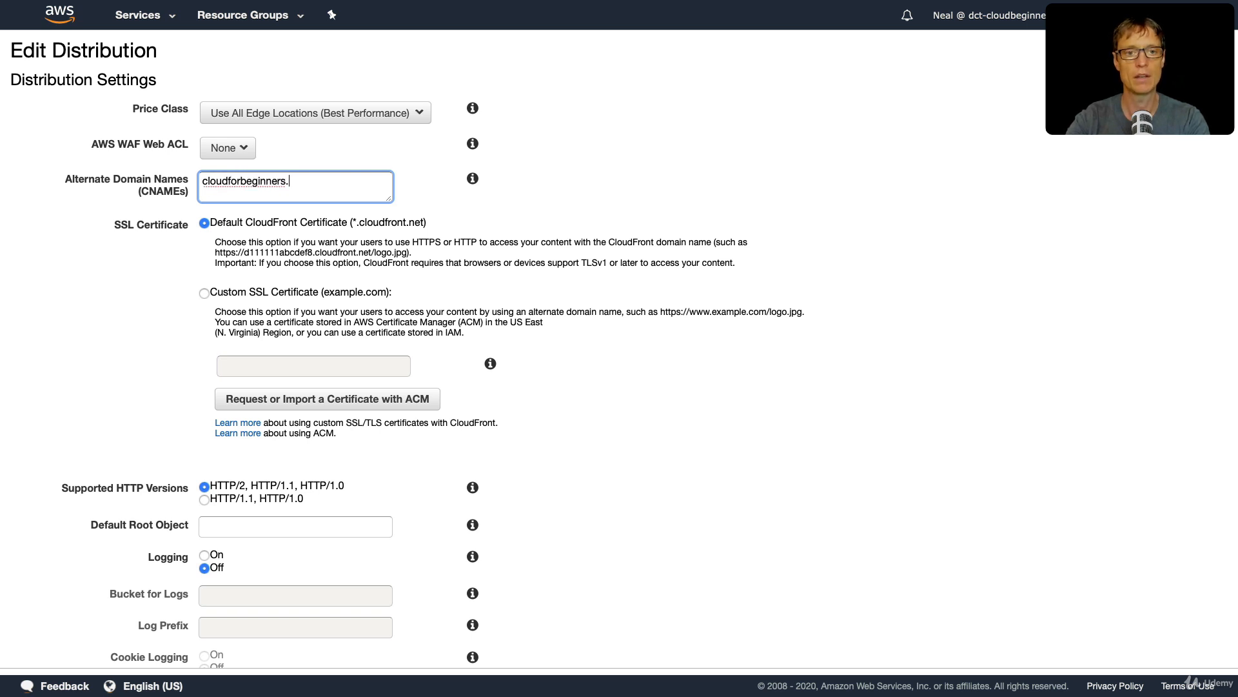
# Switch the distribution to a custom SSL certificate and select the cloudforbeginners.net certificate
pyautogui.click(205, 294)
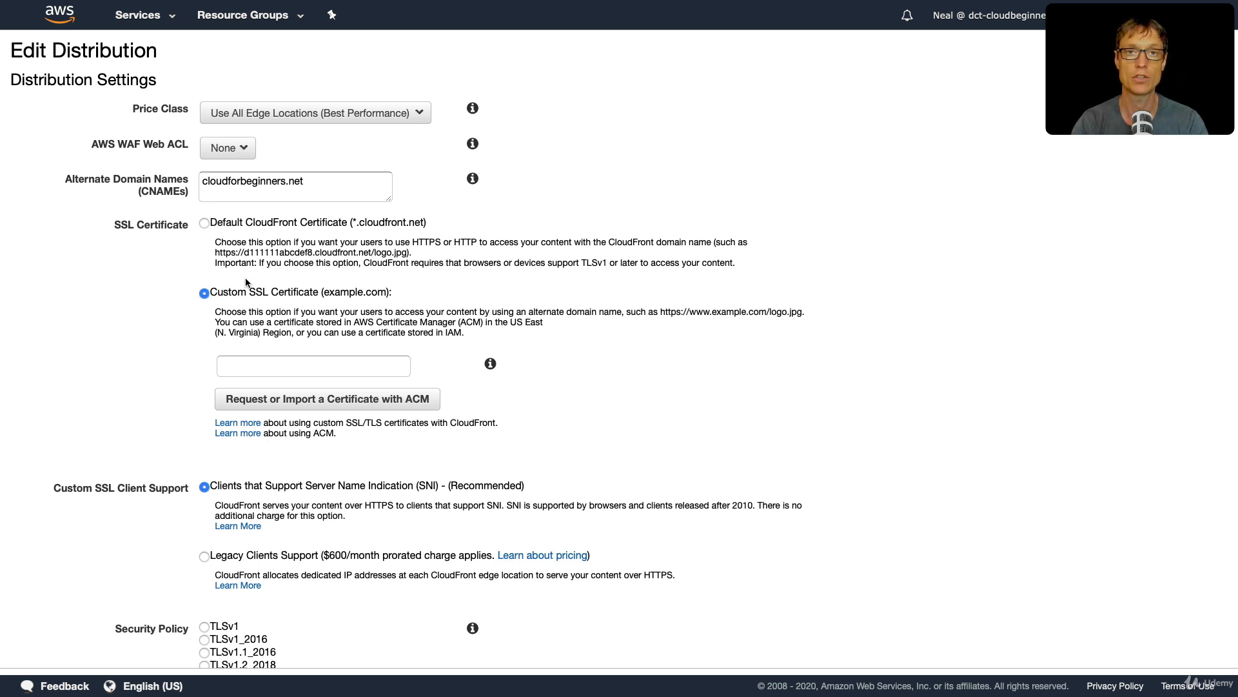
pyautogui.click(251, 366)
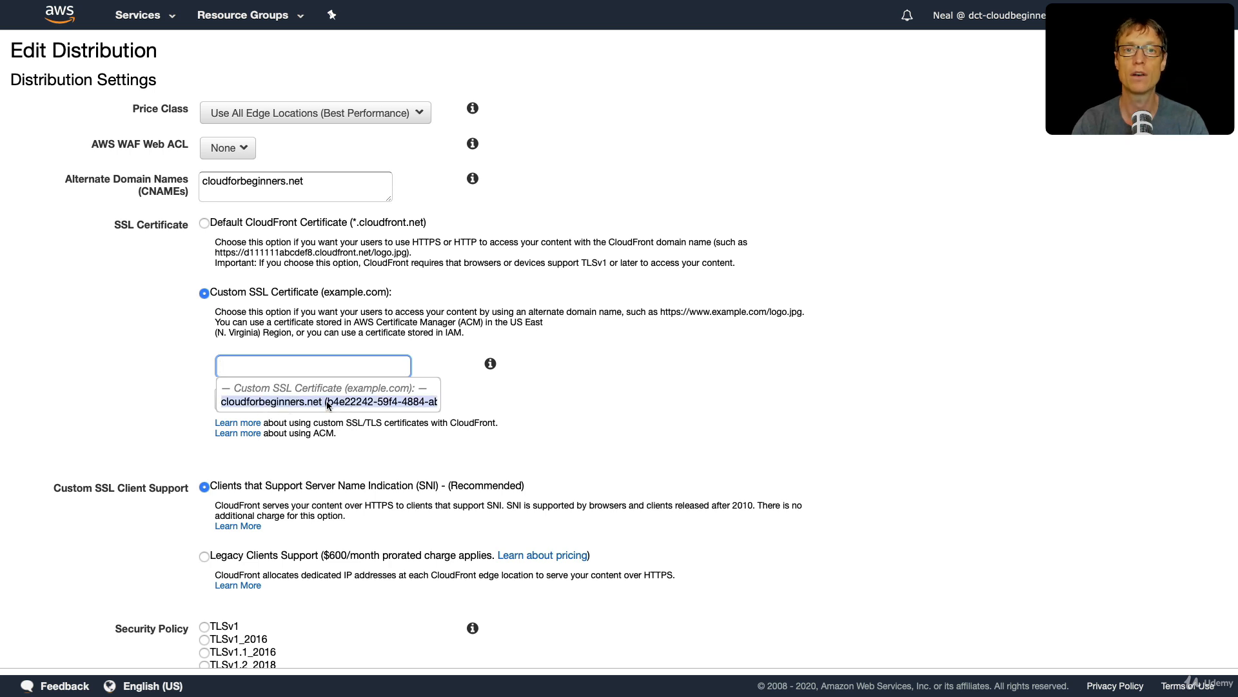
pyautogui.click(347, 403)
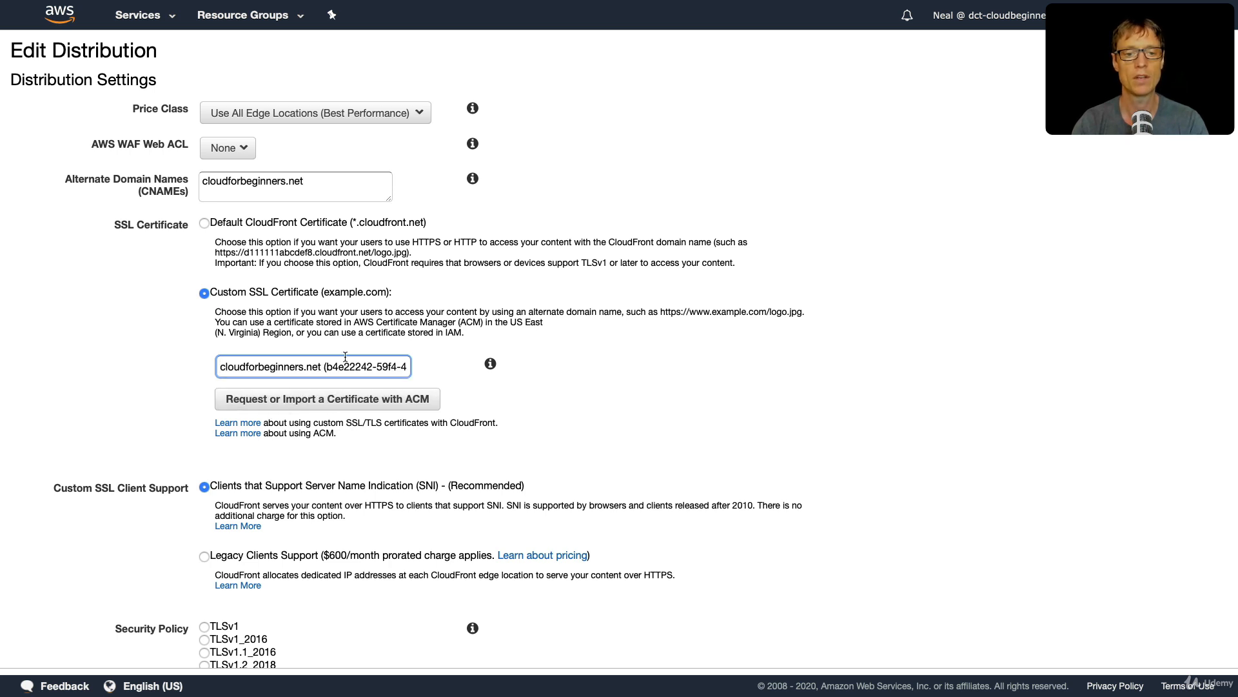
# Set the distribution's default root object to index.html
pyautogui.scroll(-5, 345, 357)
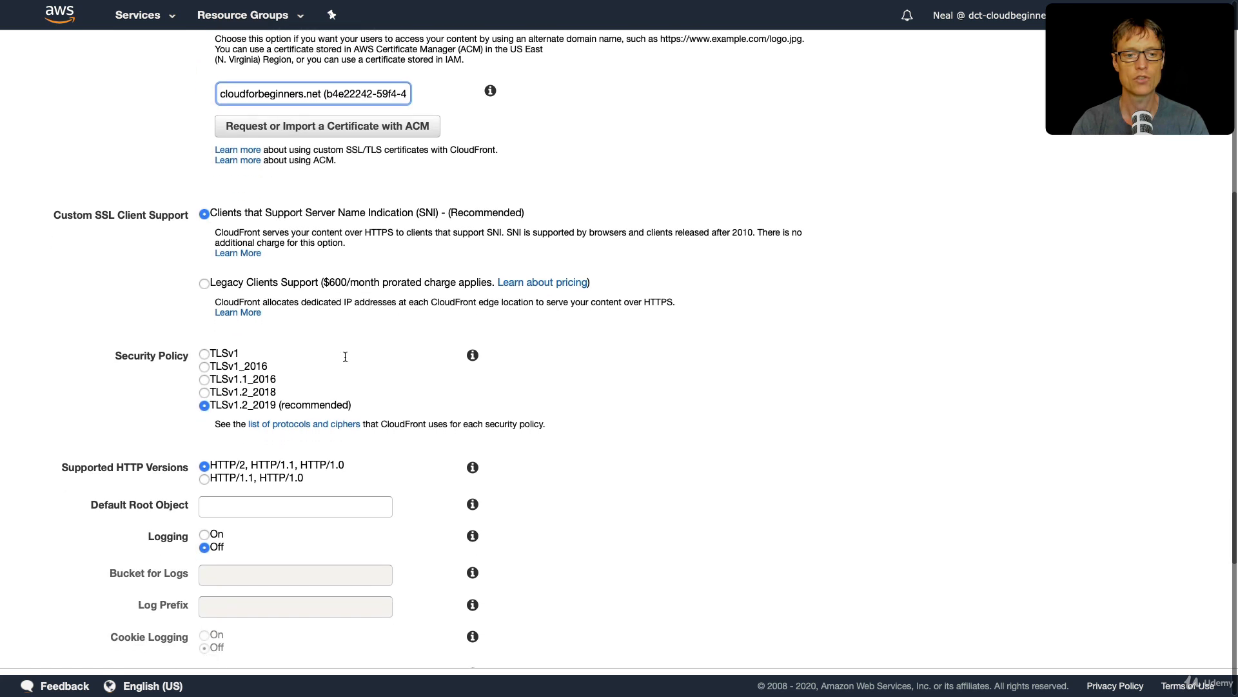
pyautogui.scroll(-2, 345, 357)
pyautogui.click(288, 375)
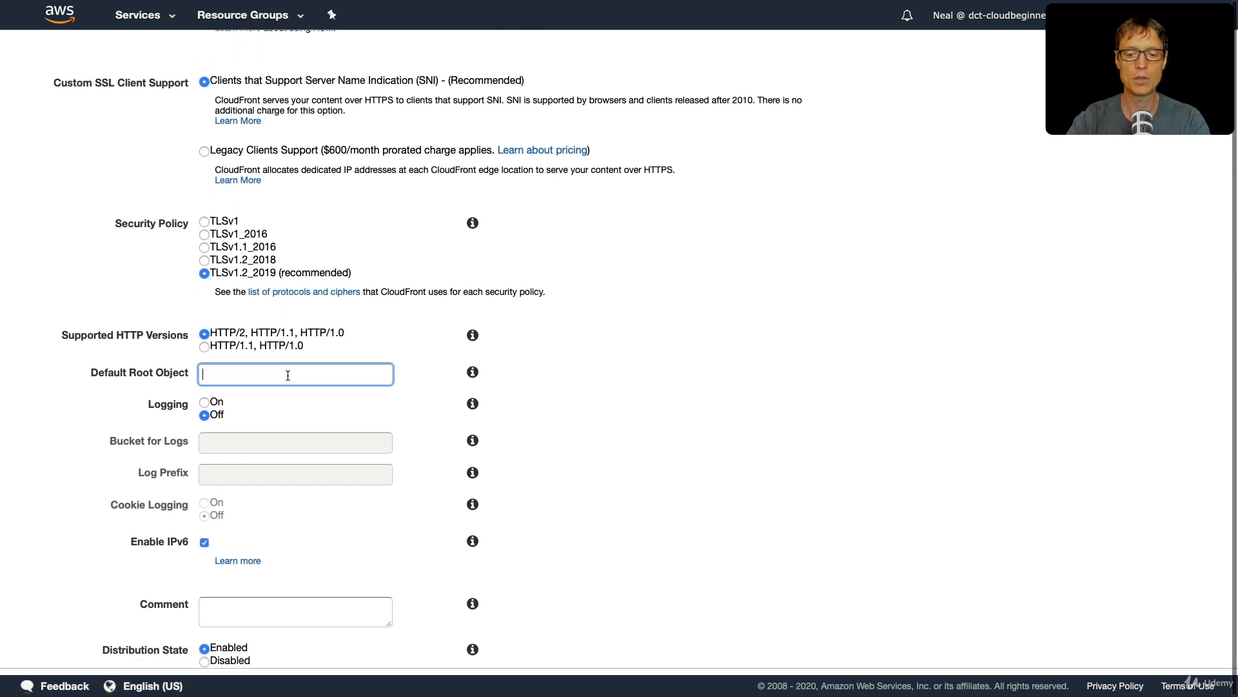
pyautogui.write('index')
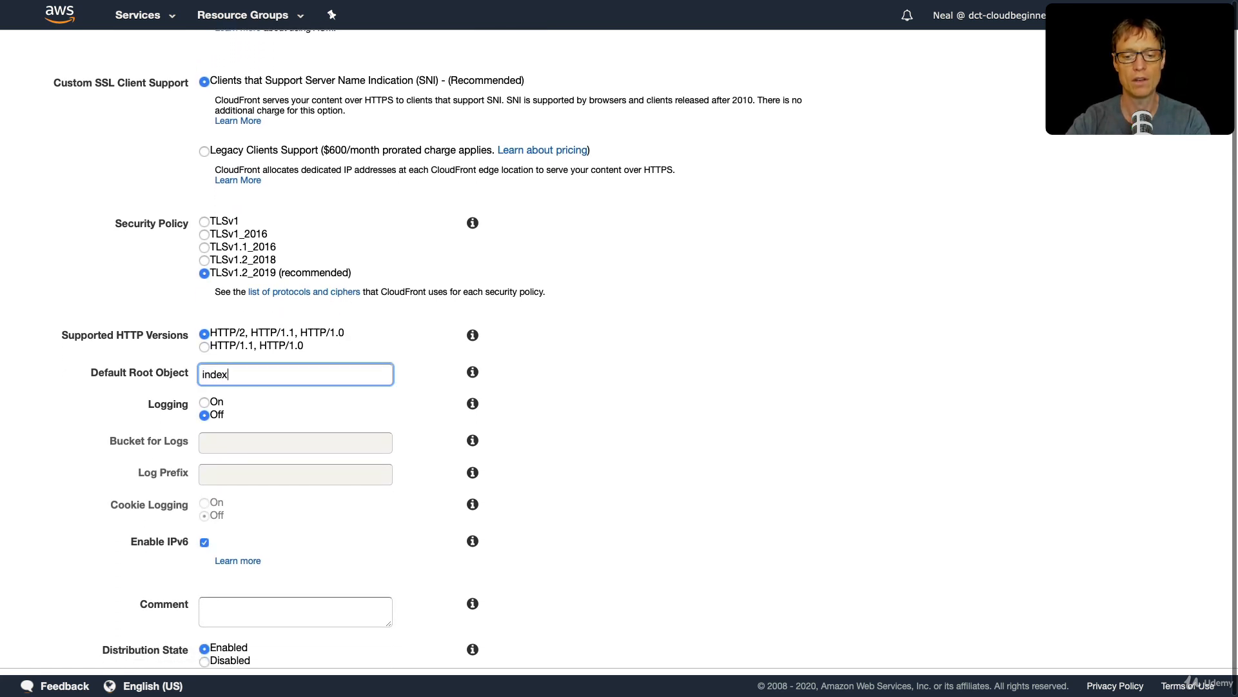
pyautogui.write('.html')
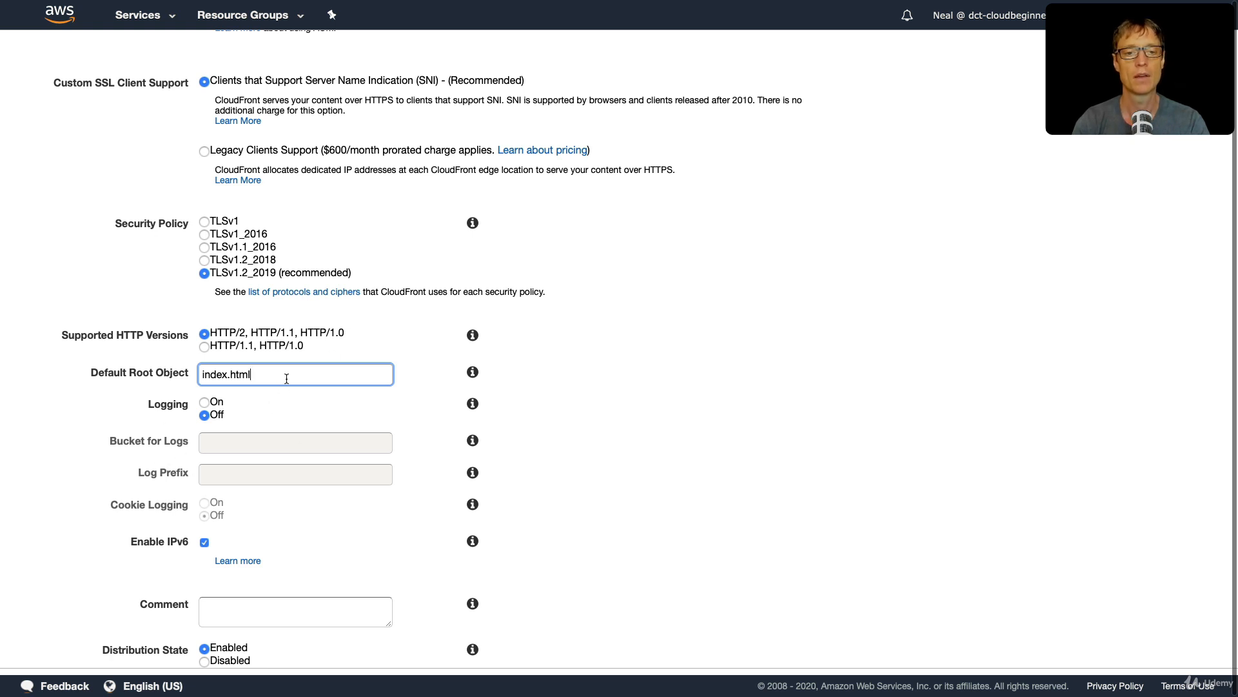
pyautogui.moveTo(261, 374); pyautogui.dragTo(188, 372)
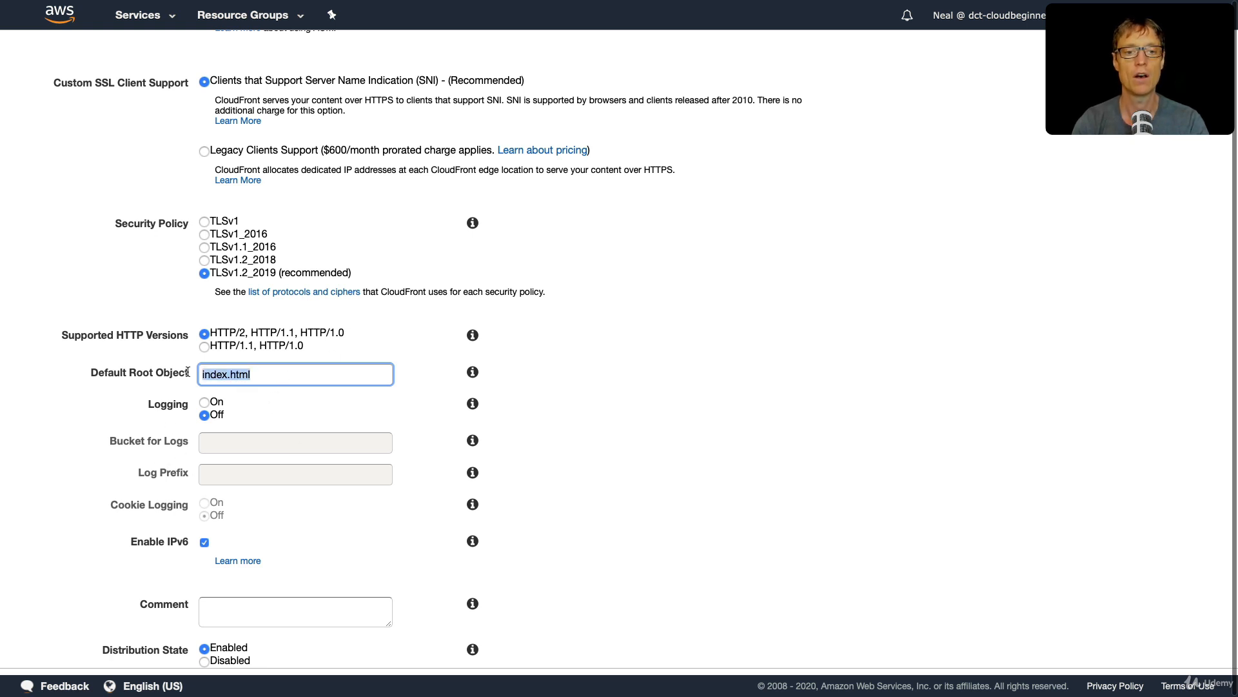
pyautogui.click(293, 377)
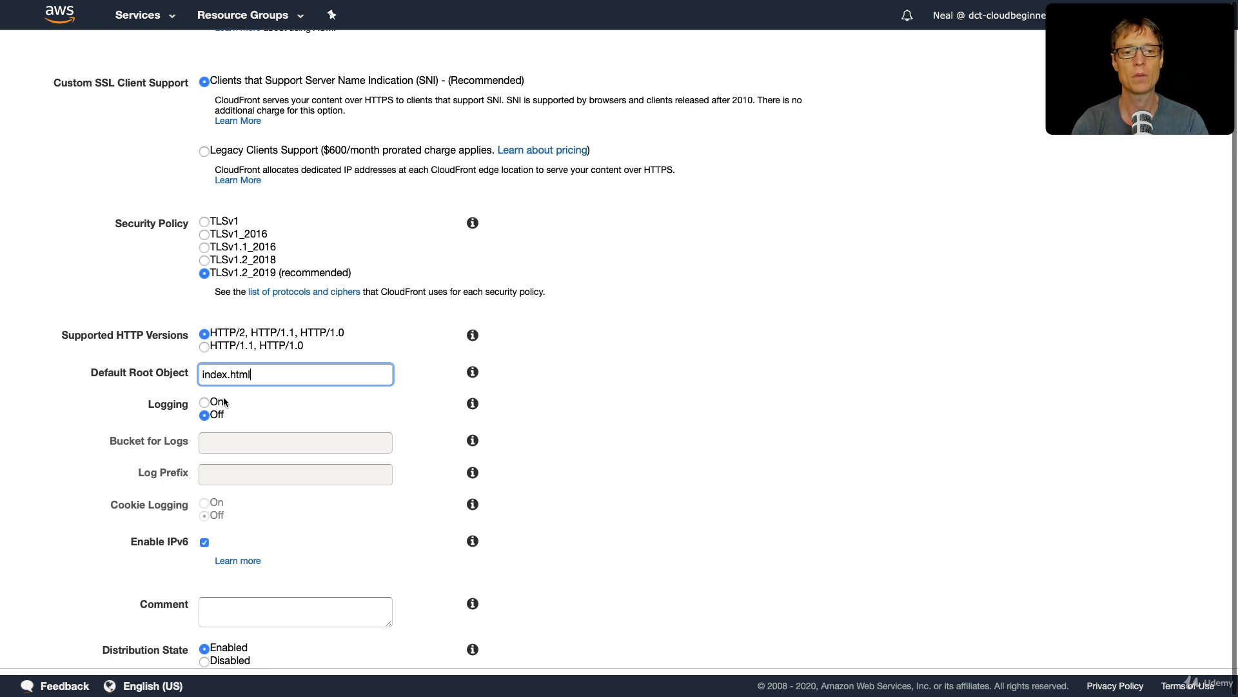
pyautogui.moveTo(272, 372); pyautogui.dragTo(194, 371)
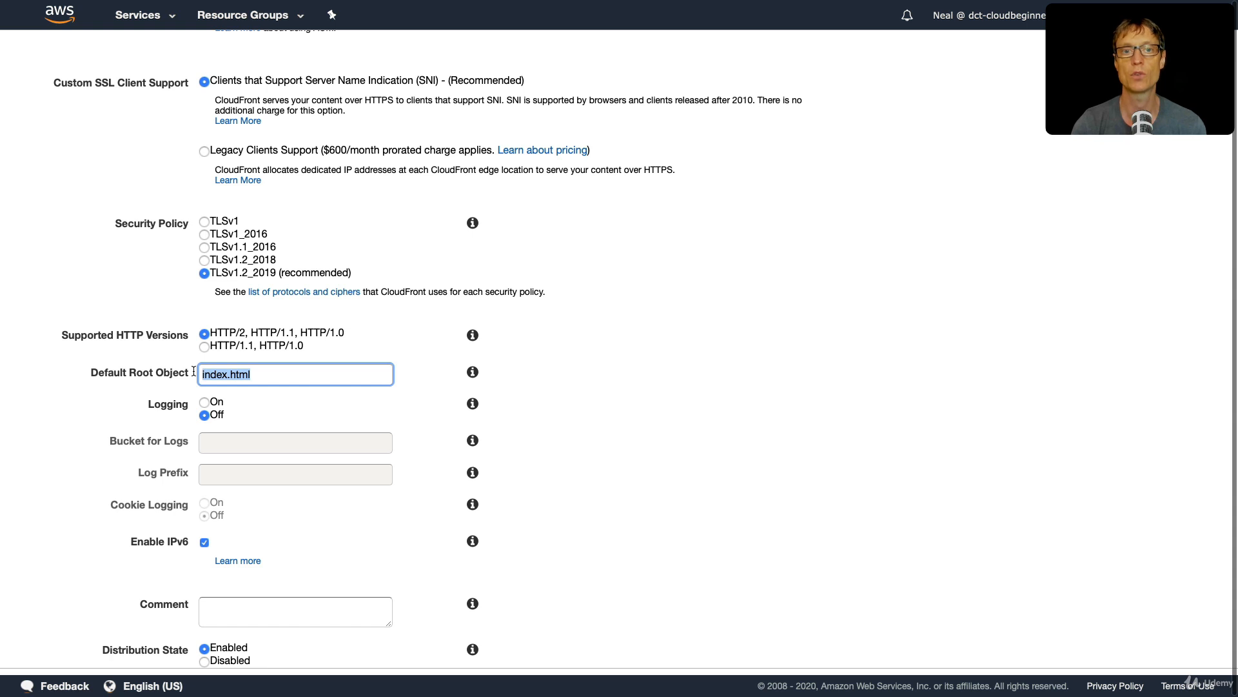
pyautogui.click(276, 374)
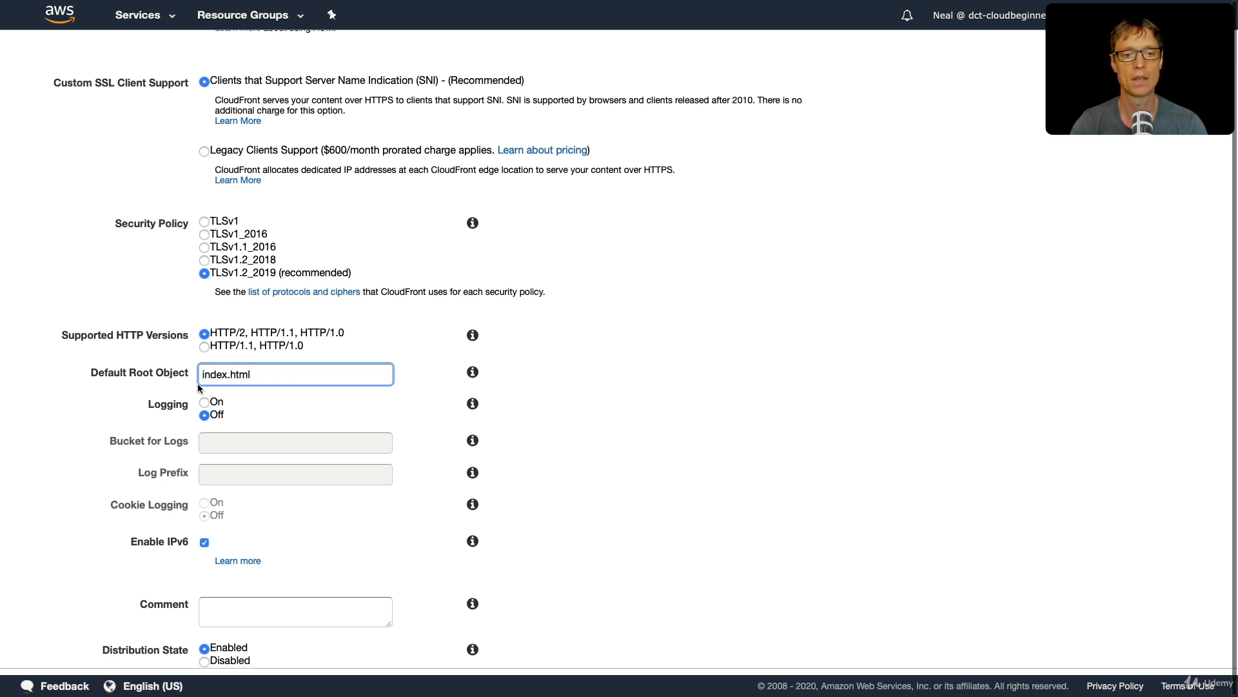
pyautogui.scroll(-1, 213, 437)
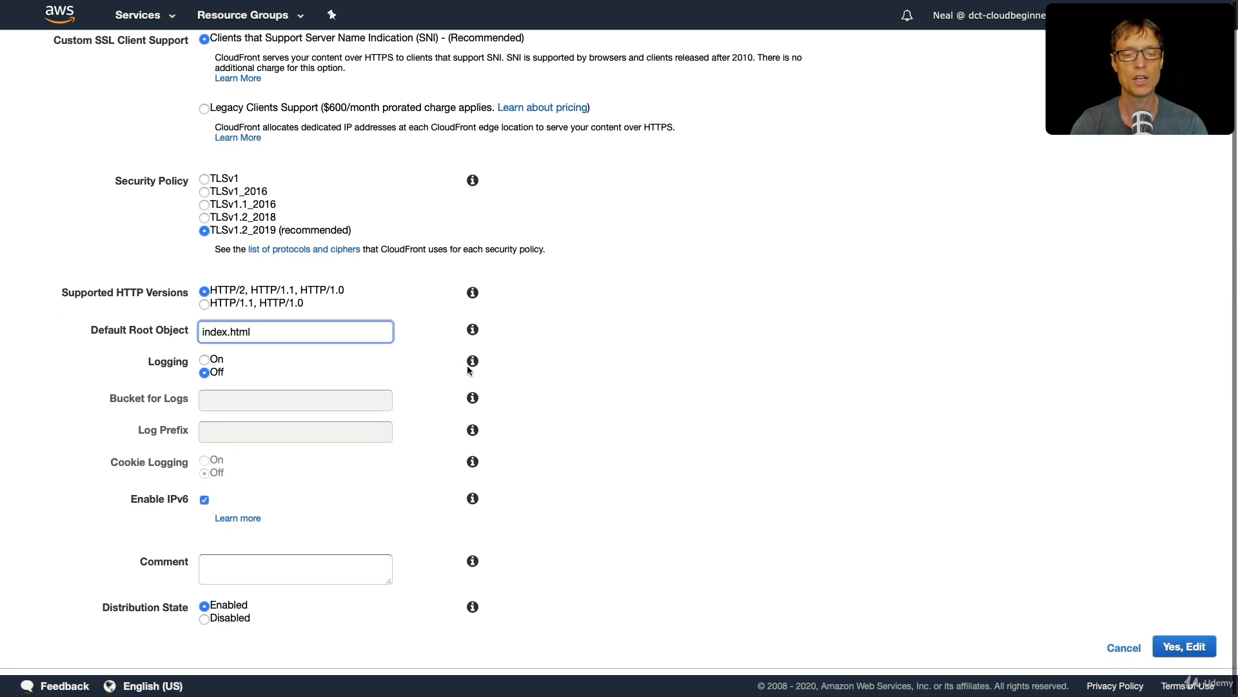
# Save the distribution changes and return to the distributions list to check the deployment status
pyautogui.click(1188, 648)
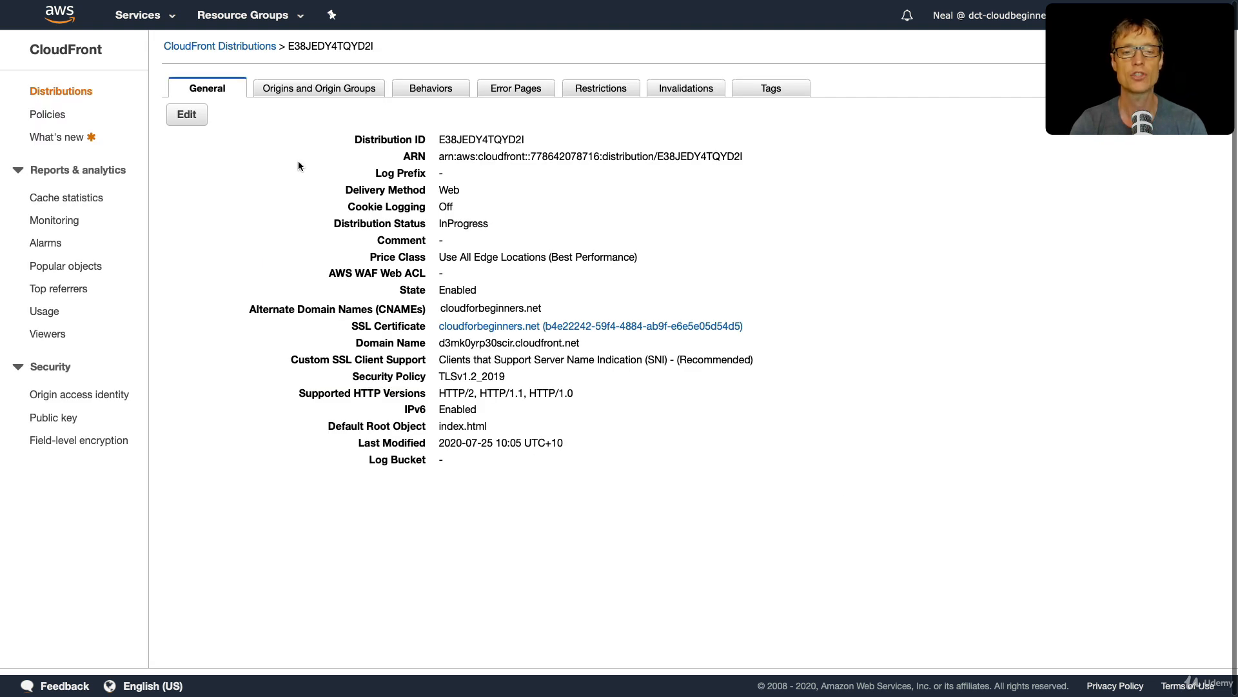
pyautogui.click(230, 47)
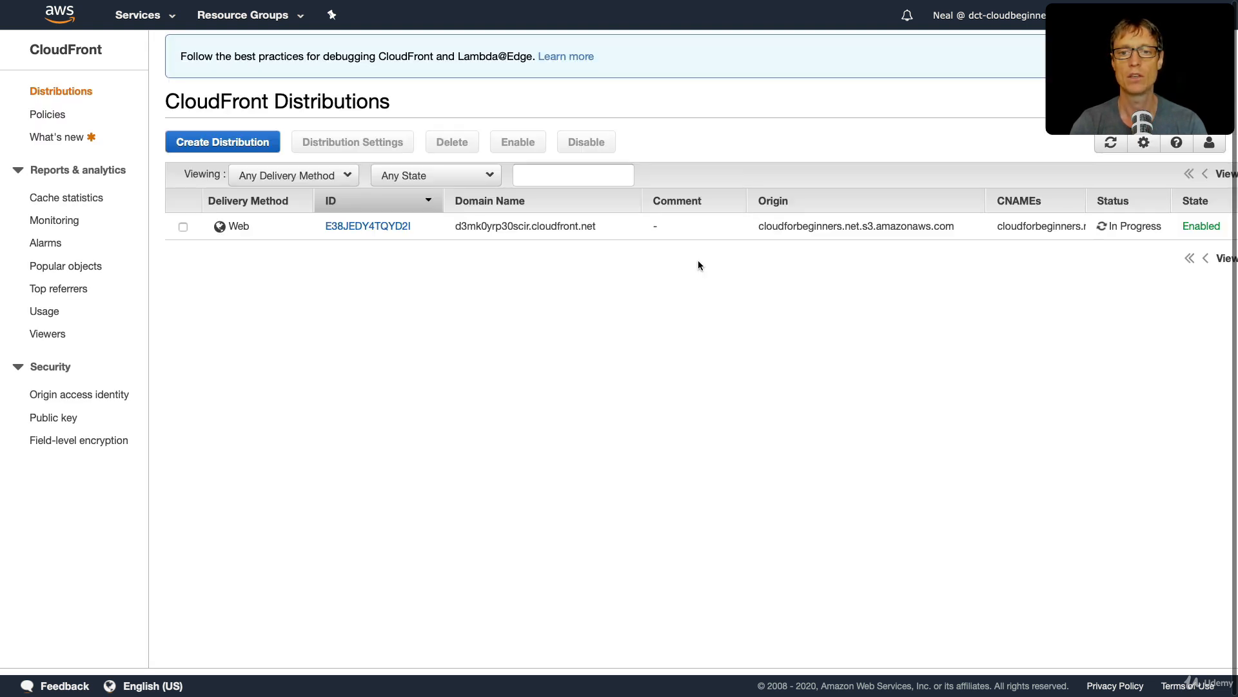
pyautogui.hscroll(5, 1036, 281)
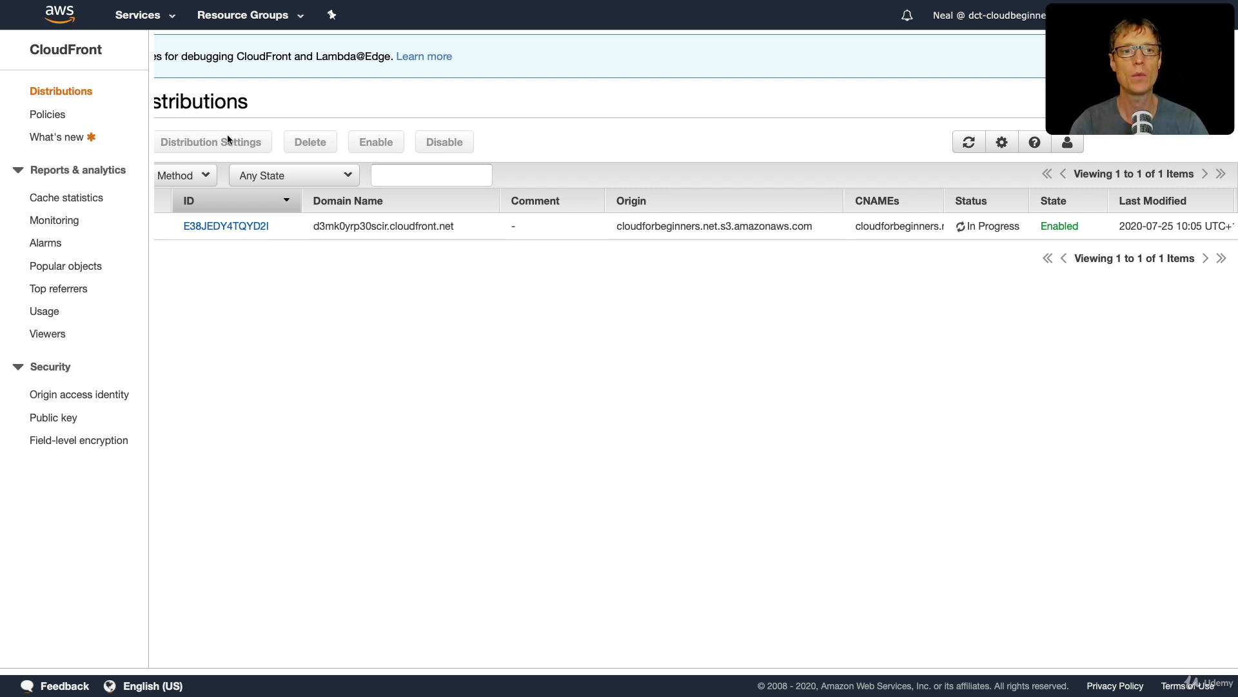
# Go to the Route 53 service and open the record sets of the cloudforbeginners.net hosted zone
pyautogui.click(159, 19)
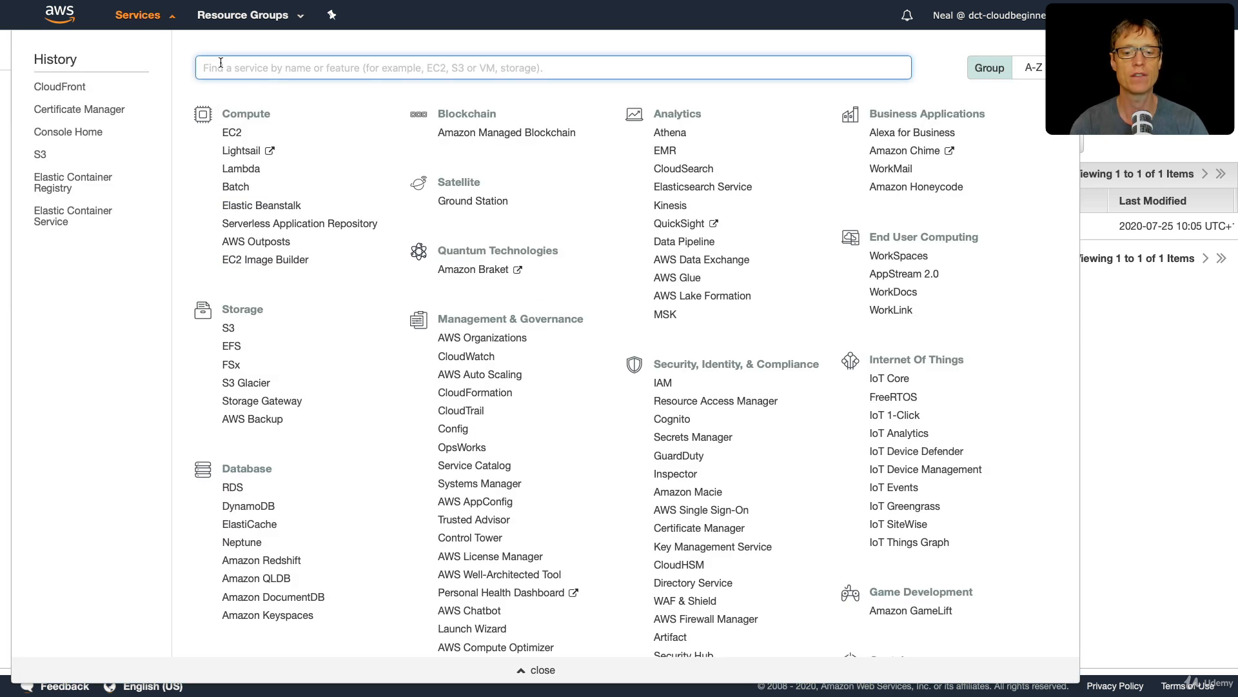
pyautogui.write('route 53')
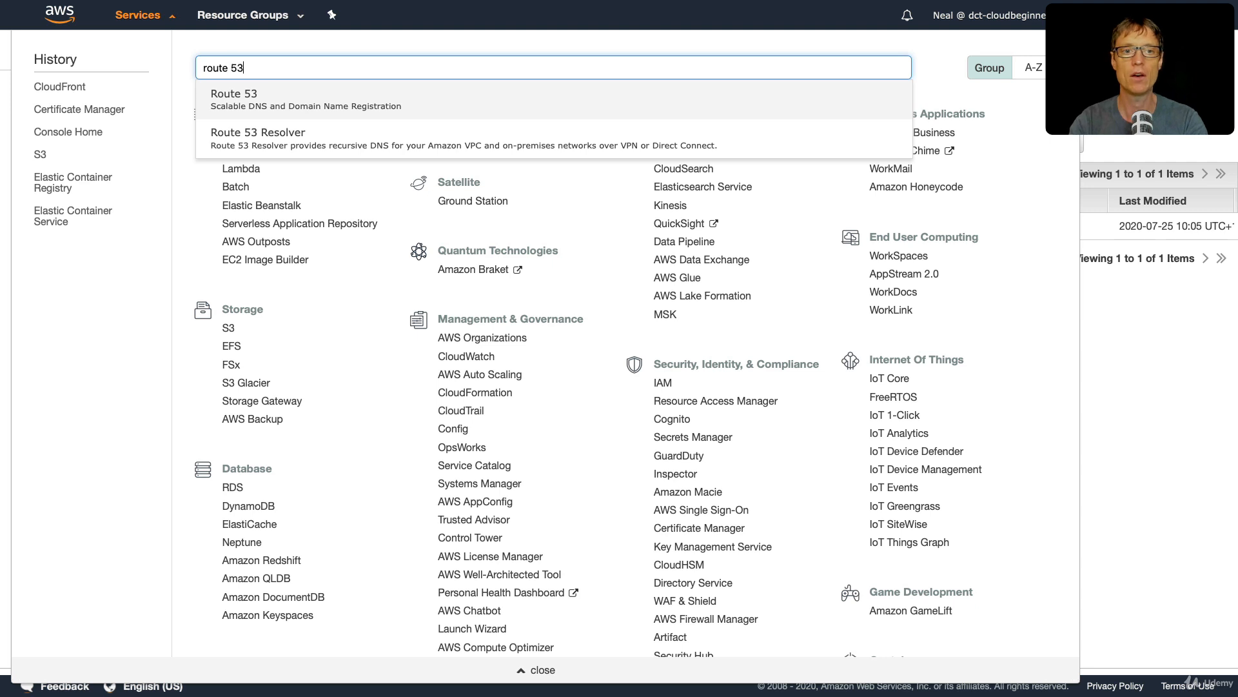
pyautogui.click(250, 102)
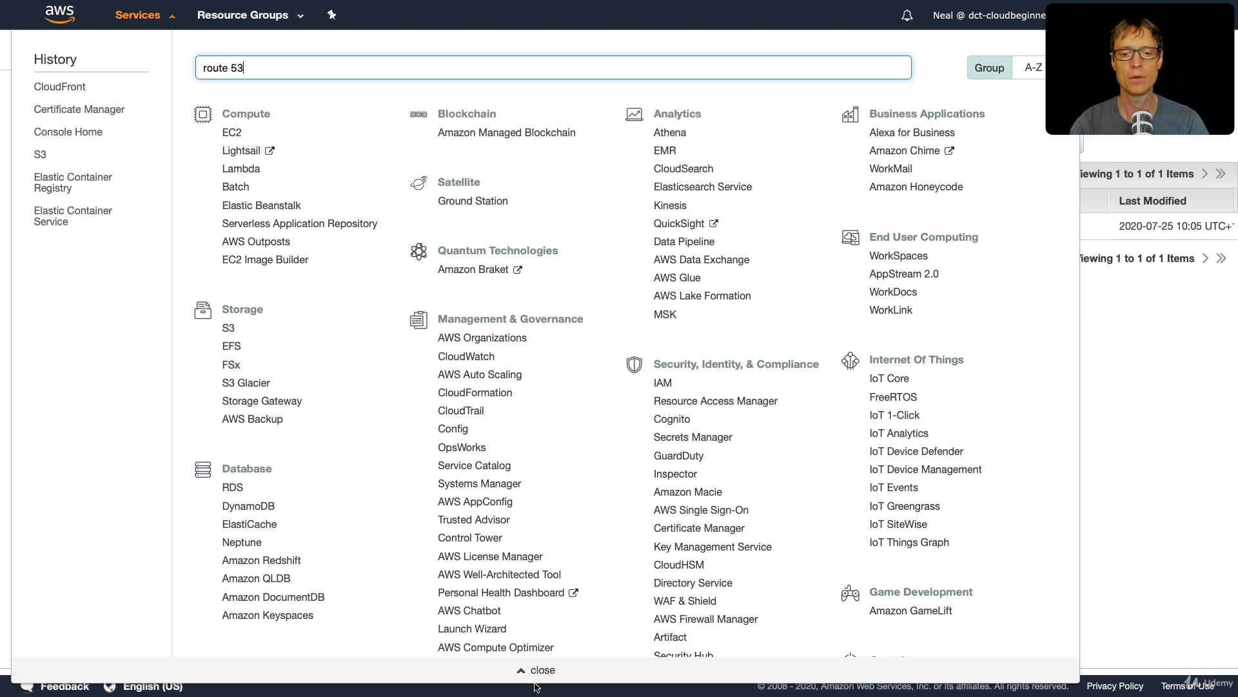
pyautogui.click(62, 92)
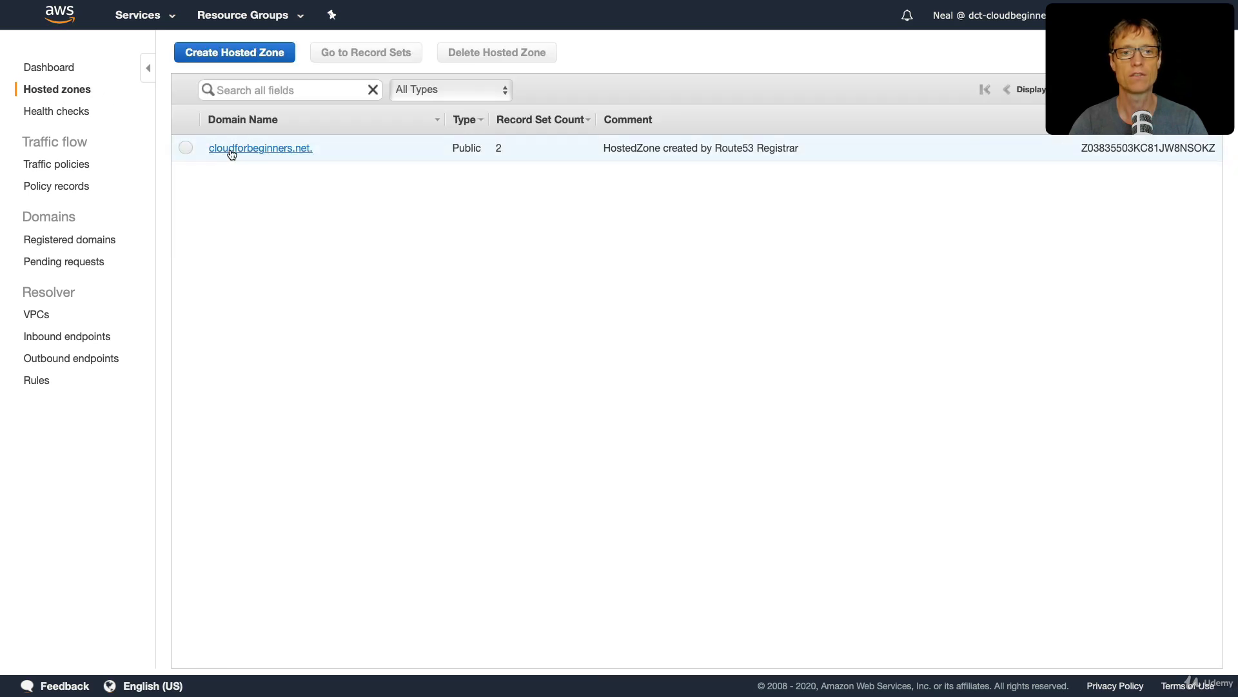
pyautogui.click(268, 151)
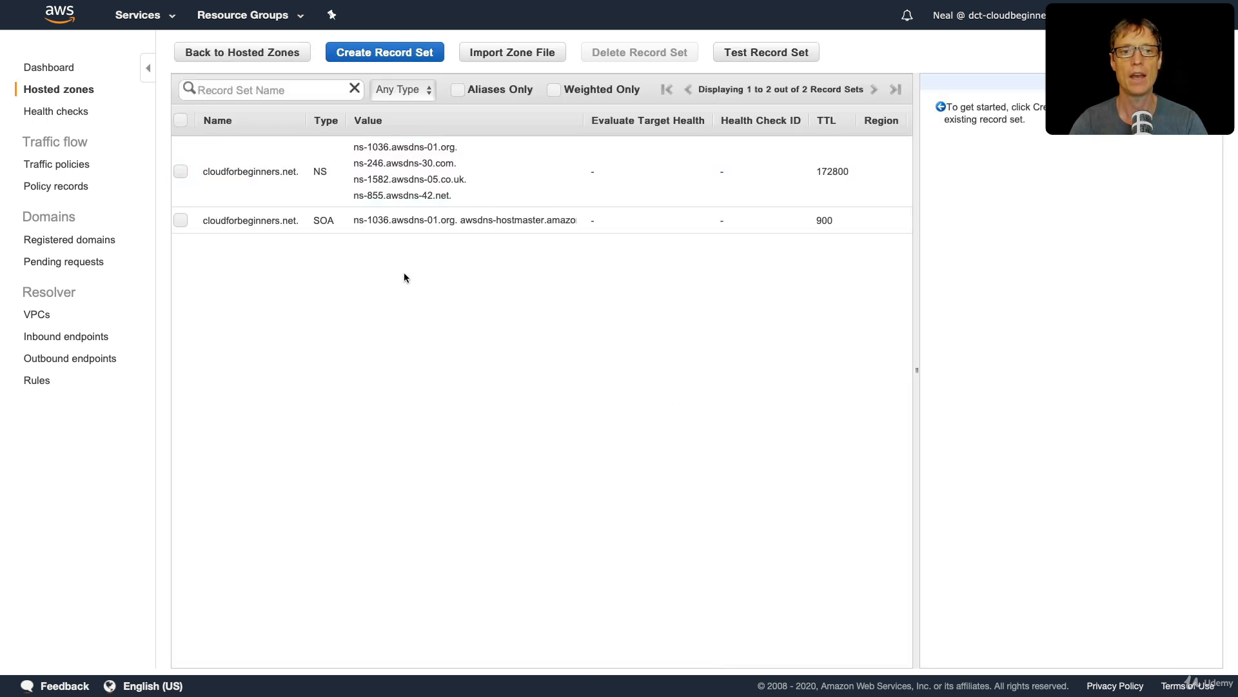
pyautogui.hscroll(-1, 404, 276)
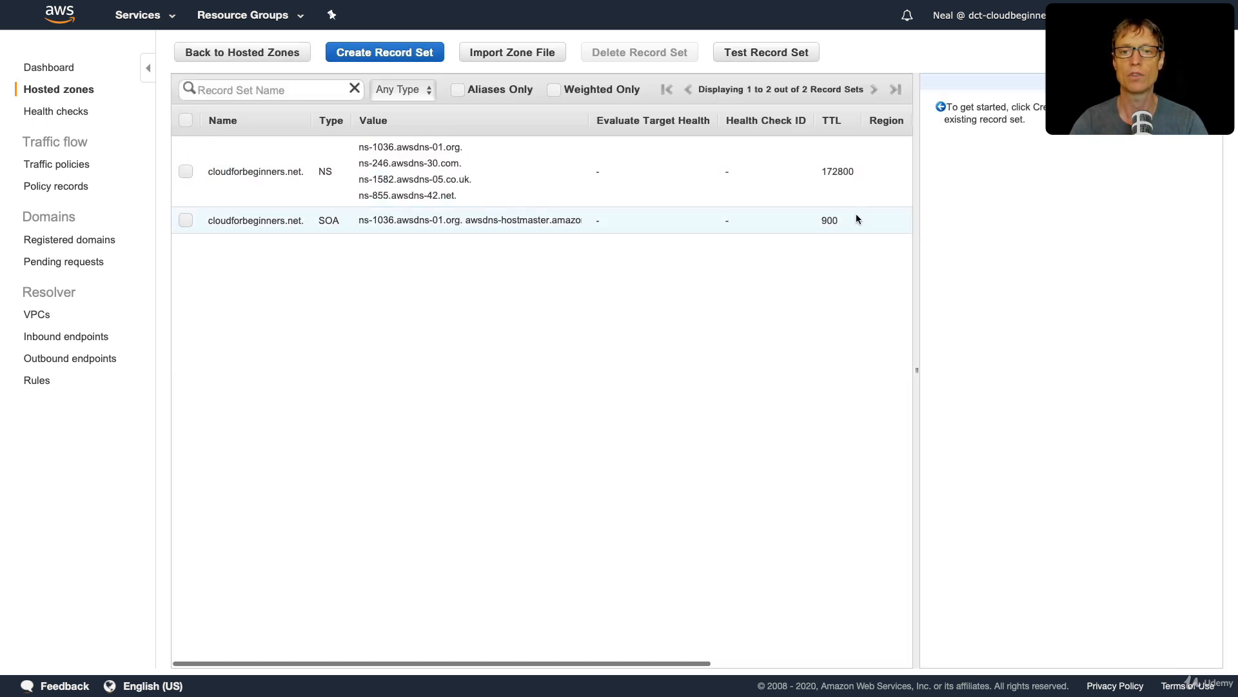
# Start a new record set with an empty name and the type A – IPv4 address
pyautogui.click(363, 53)
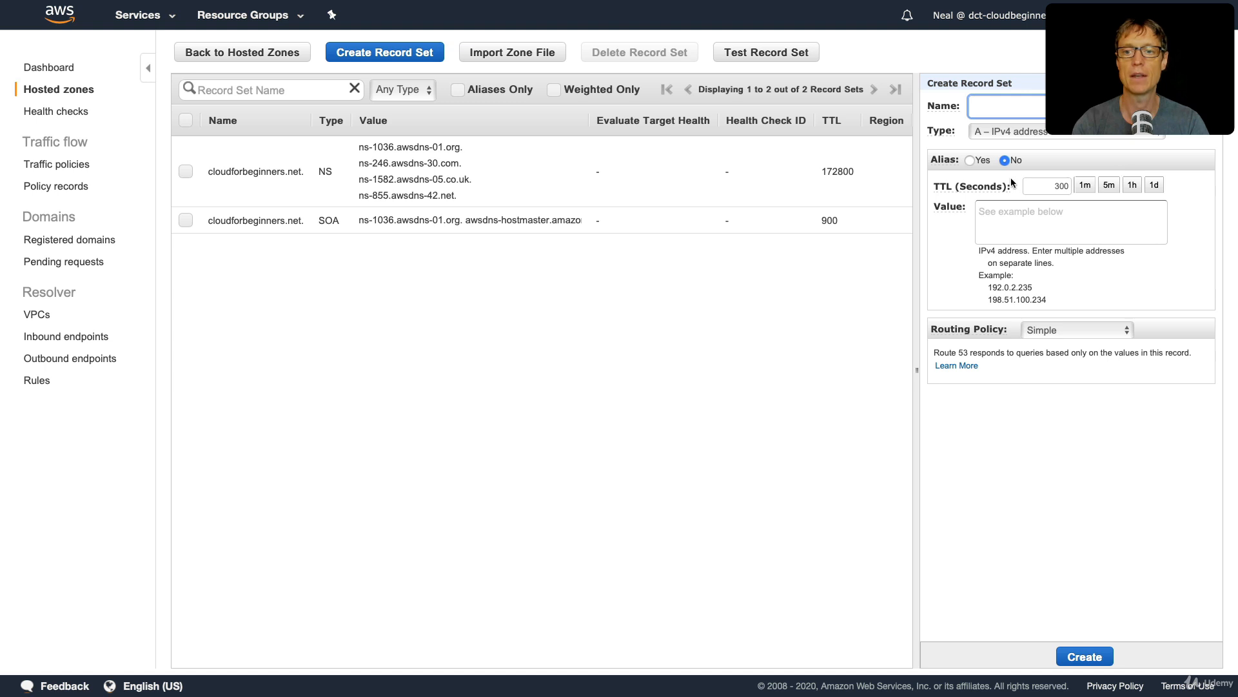
pyautogui.click(1010, 133)
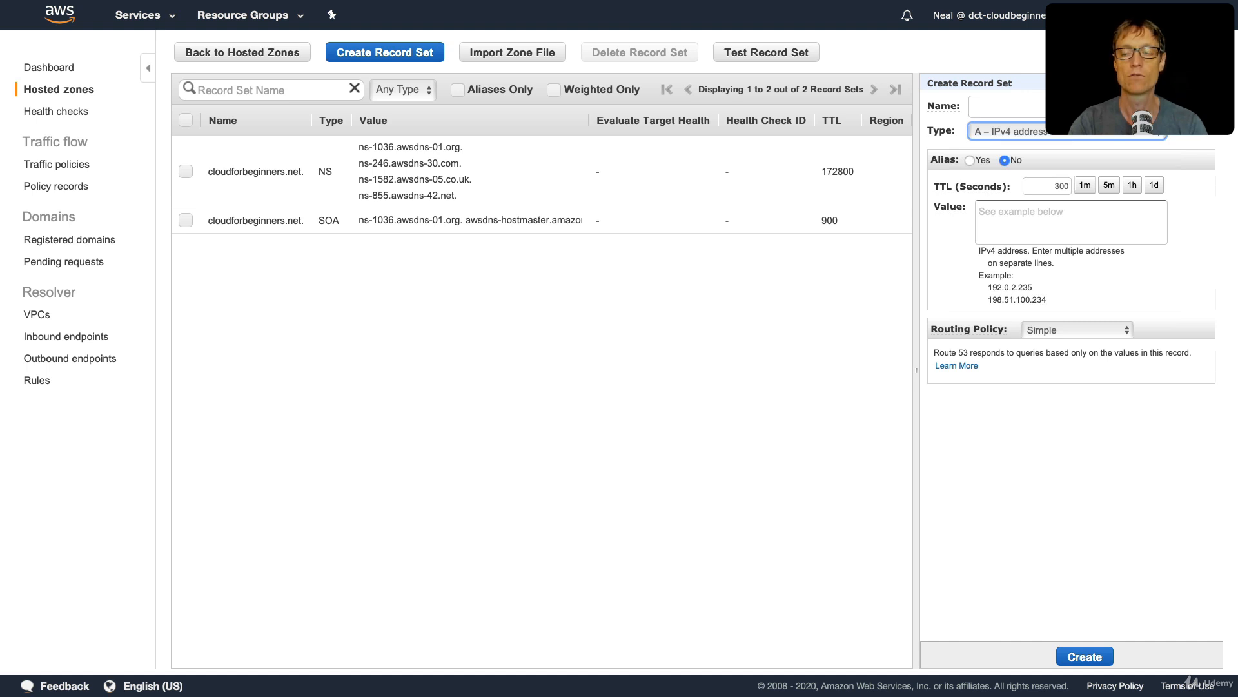
pyautogui.click(1007, 132)
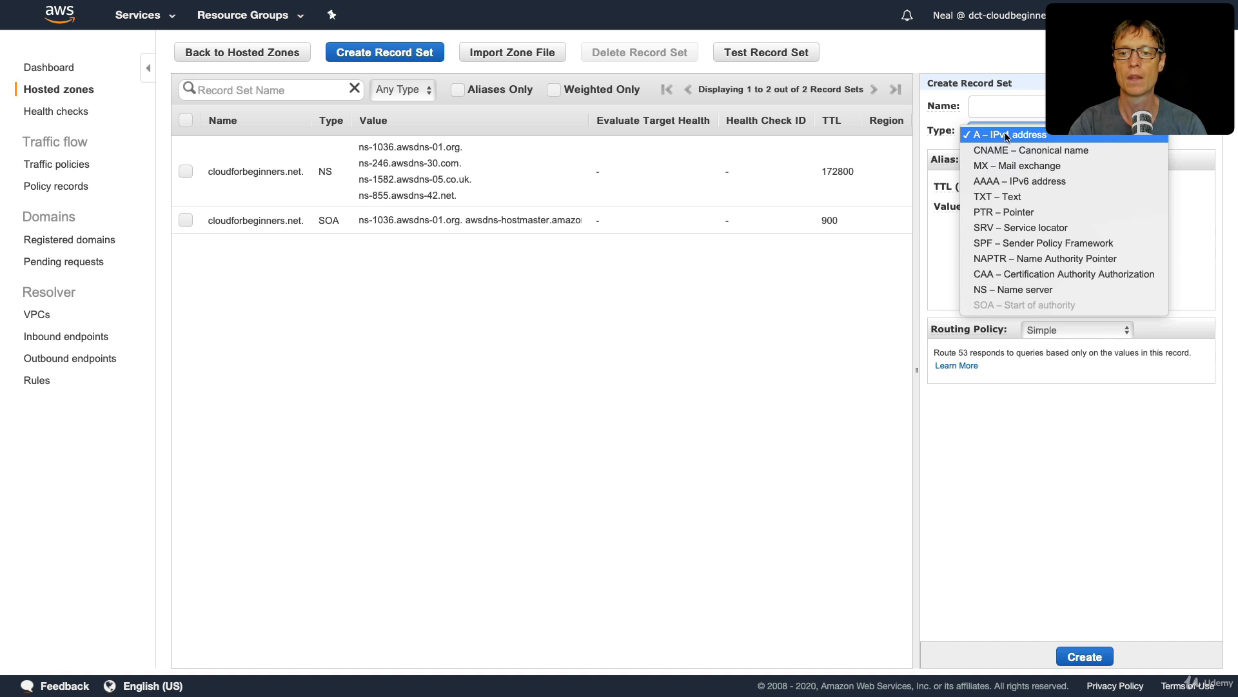
pyautogui.click(1006, 135)
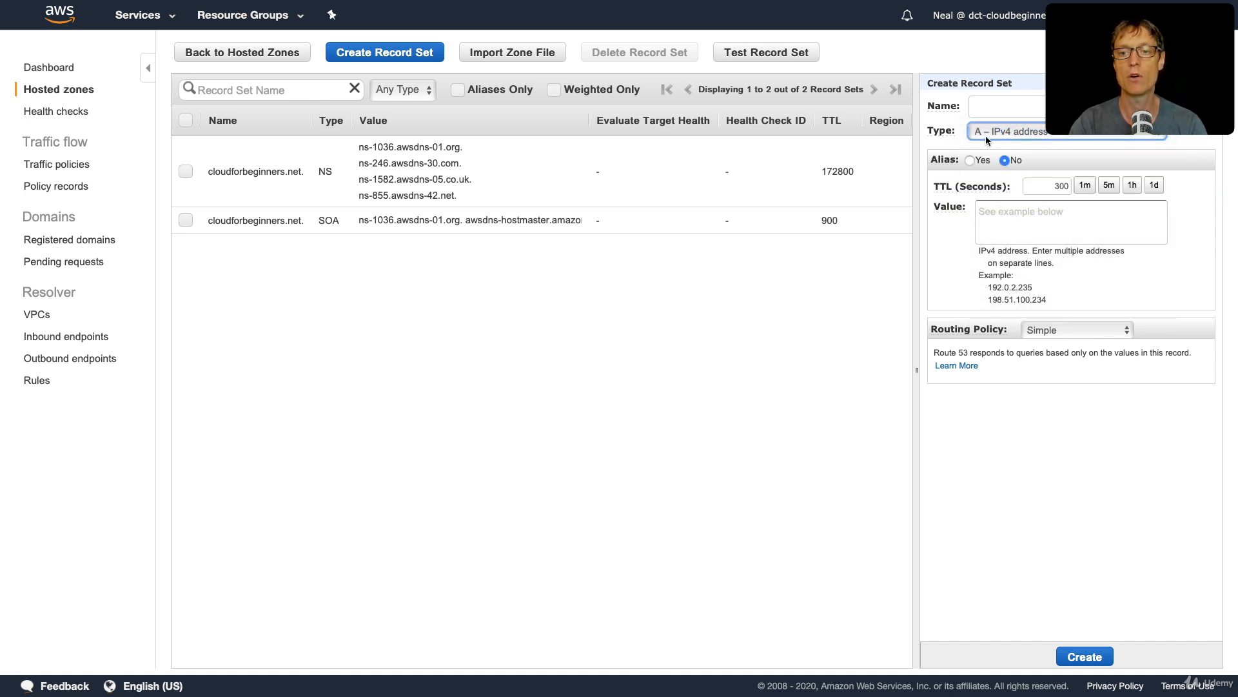
# Make the new record an alias targeting the cloudforbeginners.net CloudFront distribution, with the Simple routing policy
pyautogui.click(970, 160)
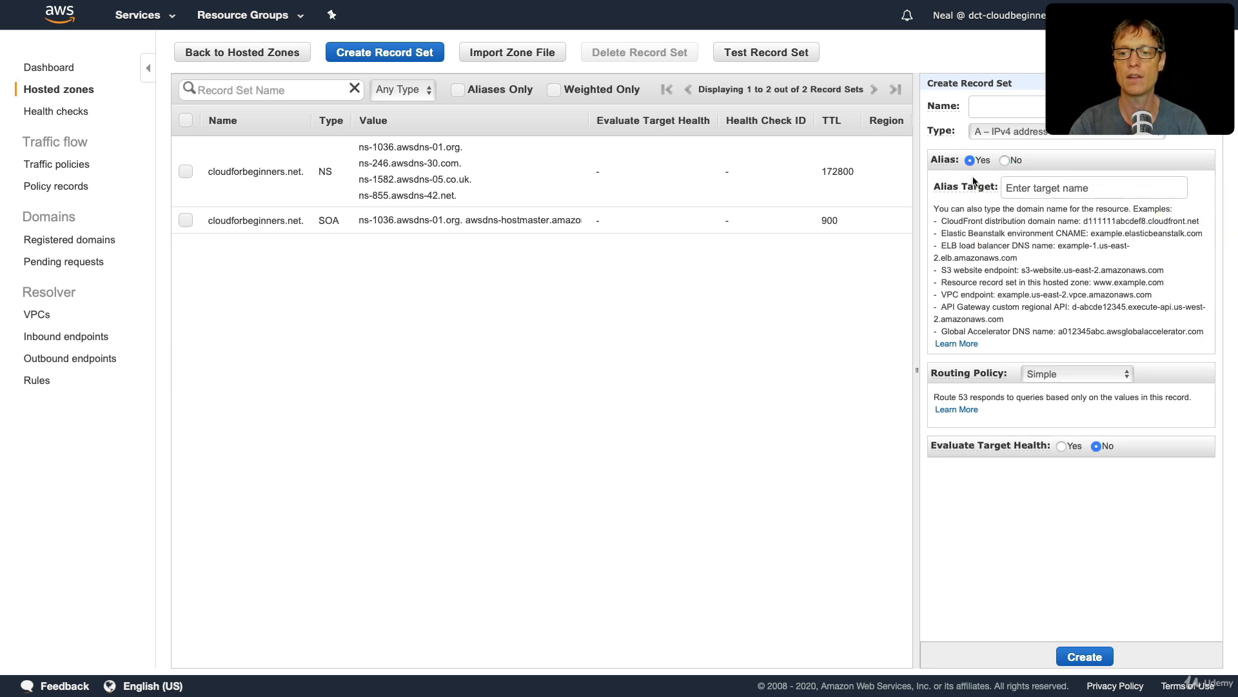
pyautogui.click(1020, 190)
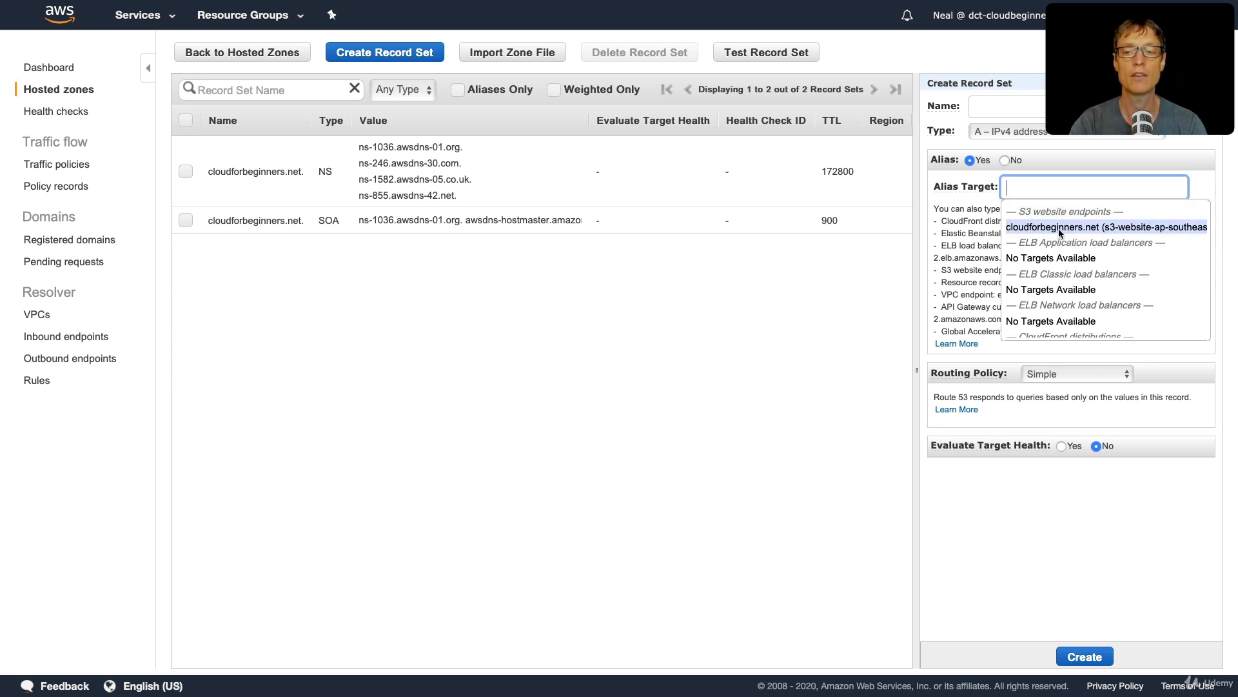
pyautogui.scroll(-3, 1055, 232)
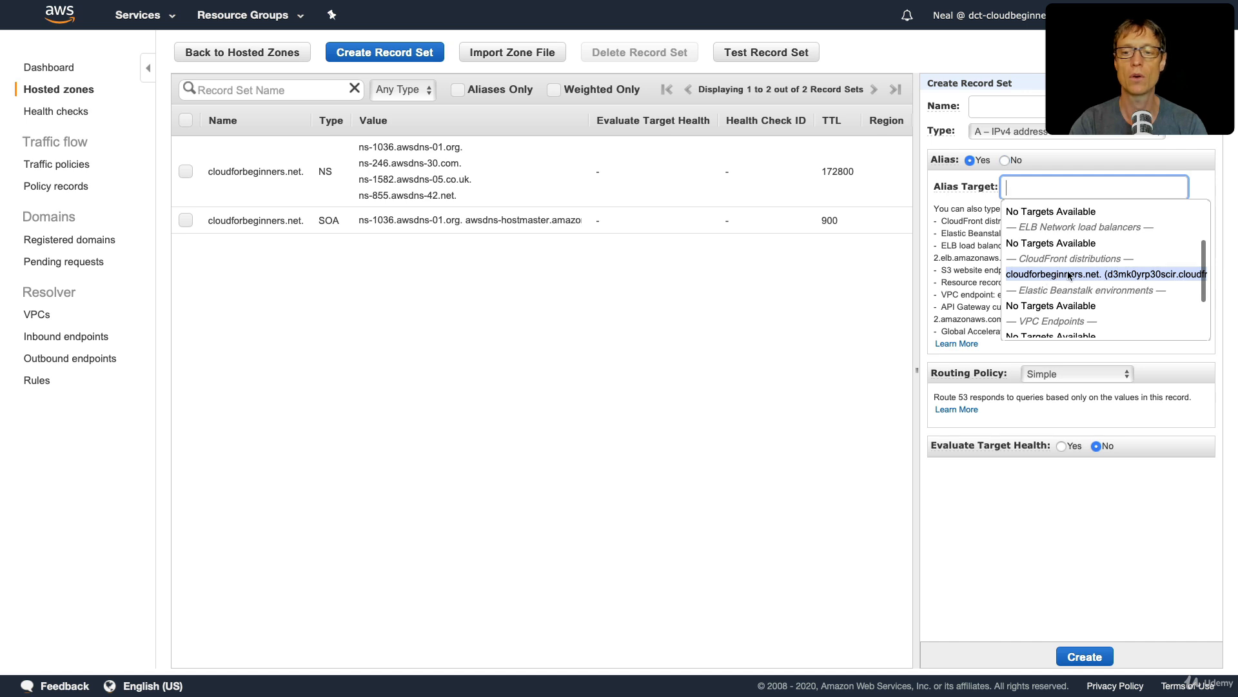
pyautogui.click(1052, 274)
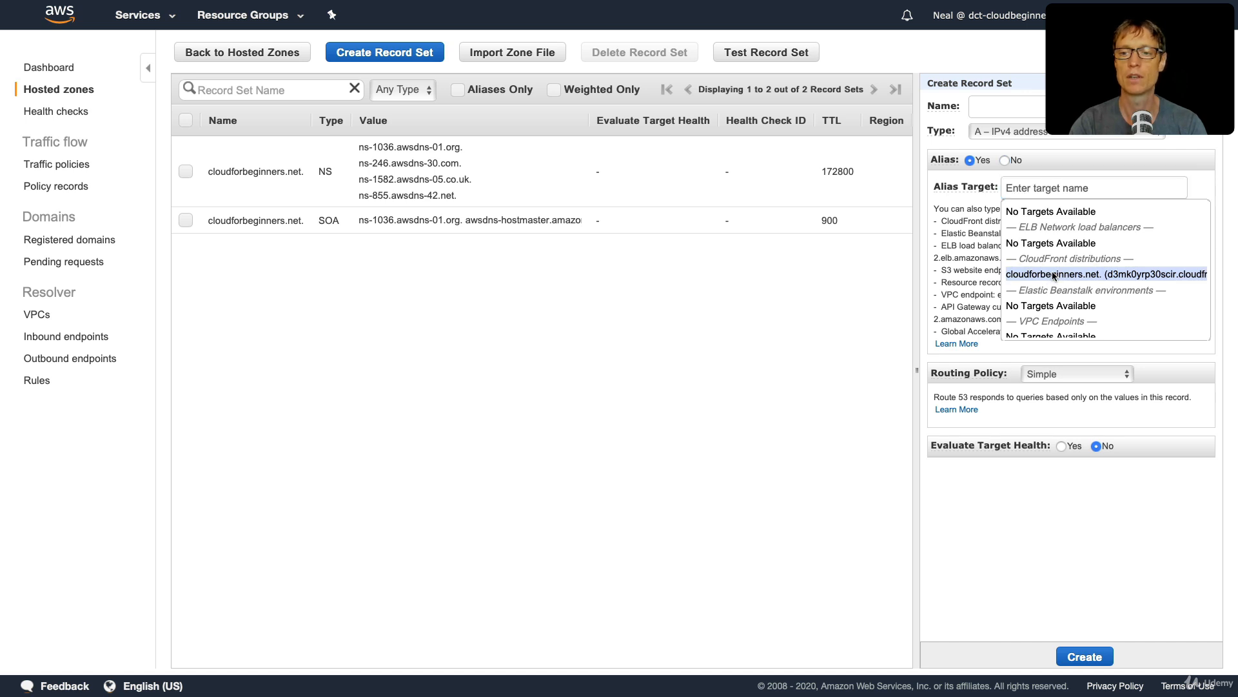
pyautogui.click(1052, 274)
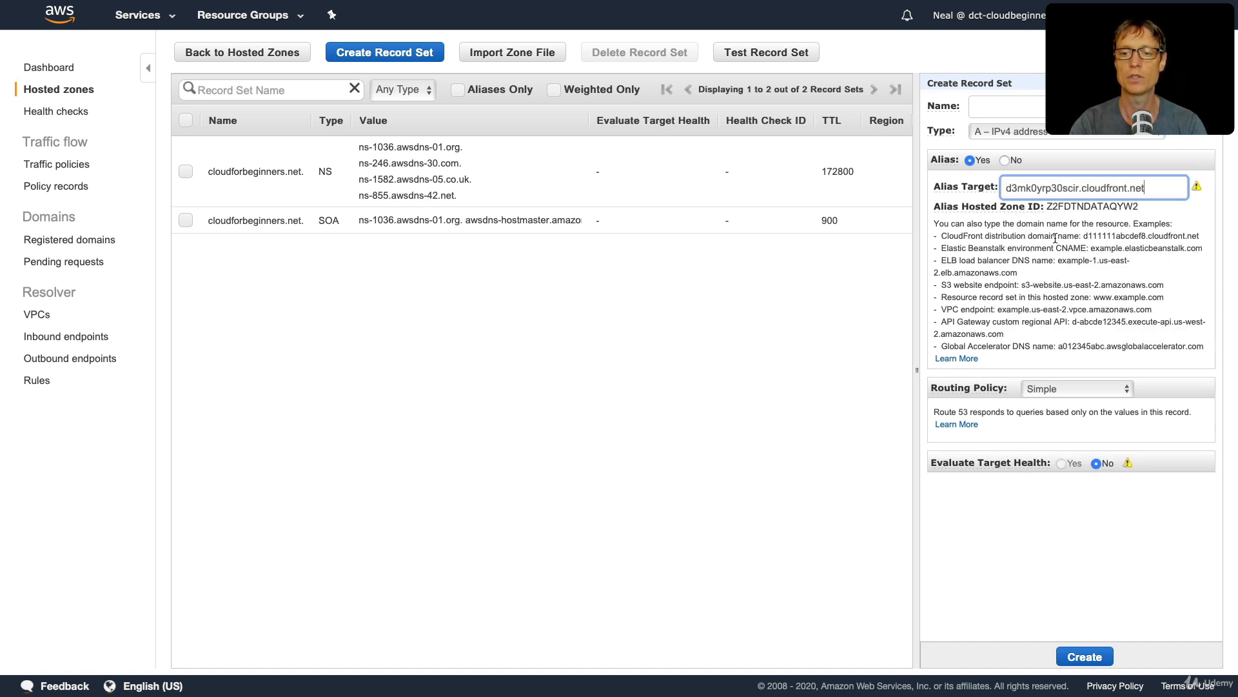
pyautogui.click(1078, 390)
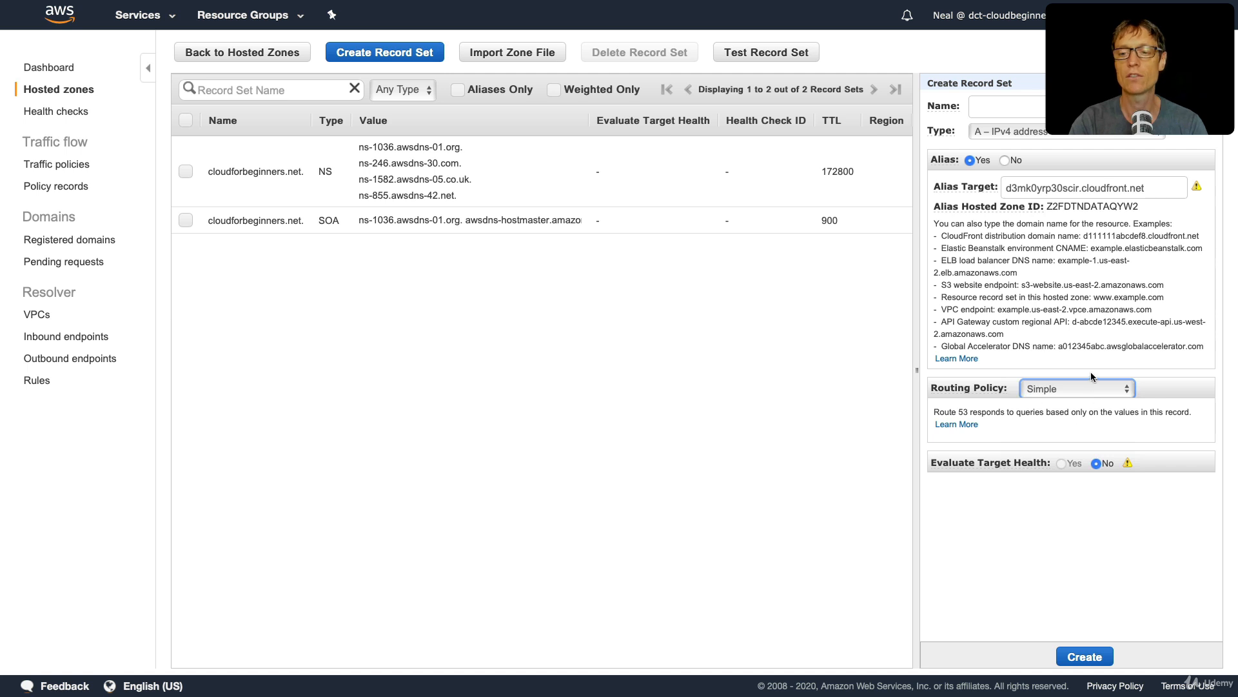
# Keep the Simple routing policy and create the alias record set for cloudforbeginners.net
pyautogui.click(1103, 386)
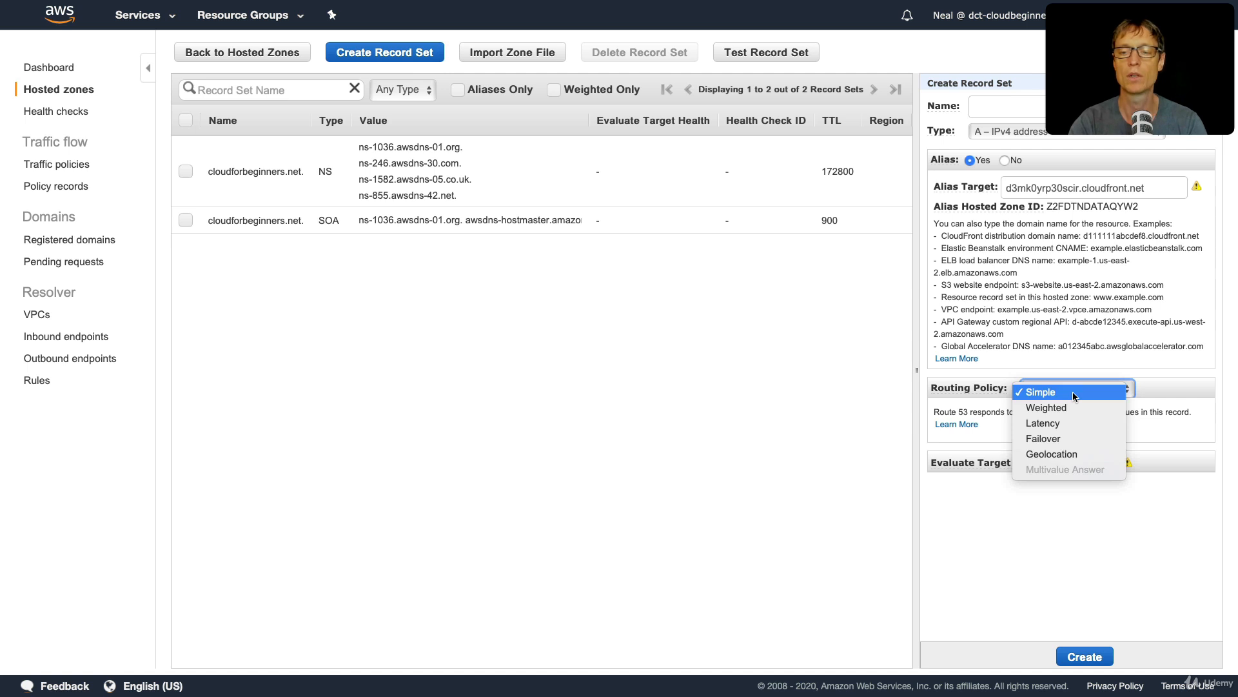
pyautogui.click(1077, 392)
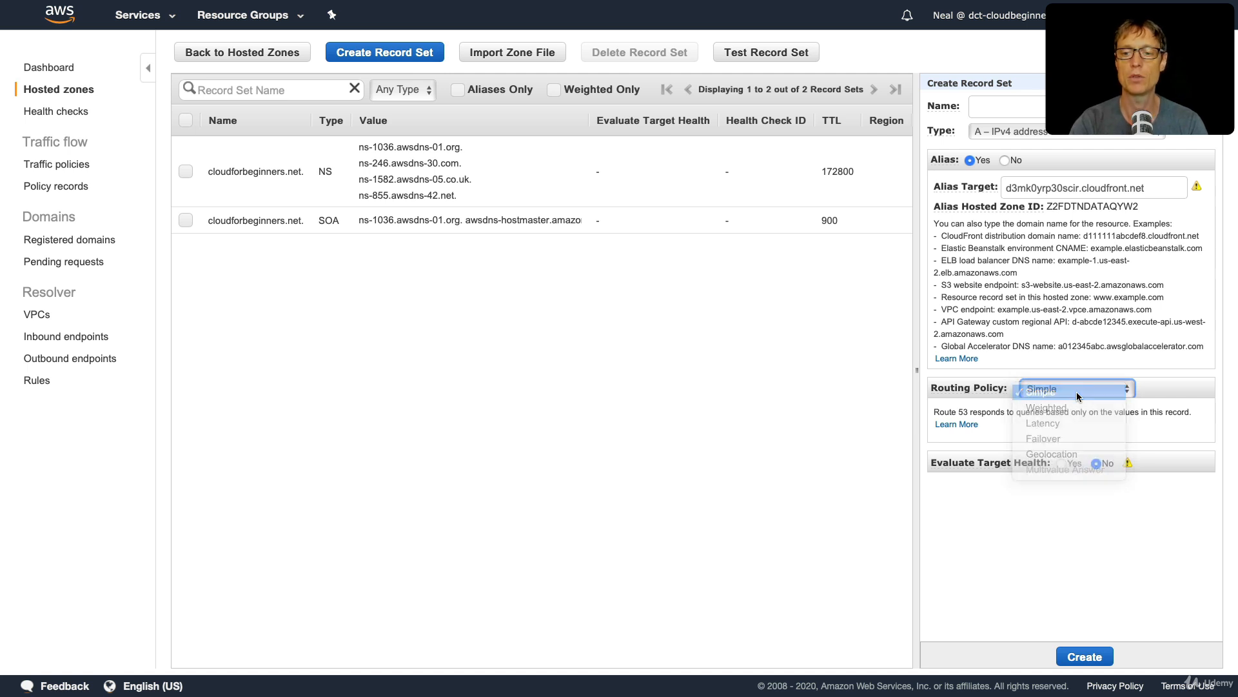
pyautogui.click(1087, 656)
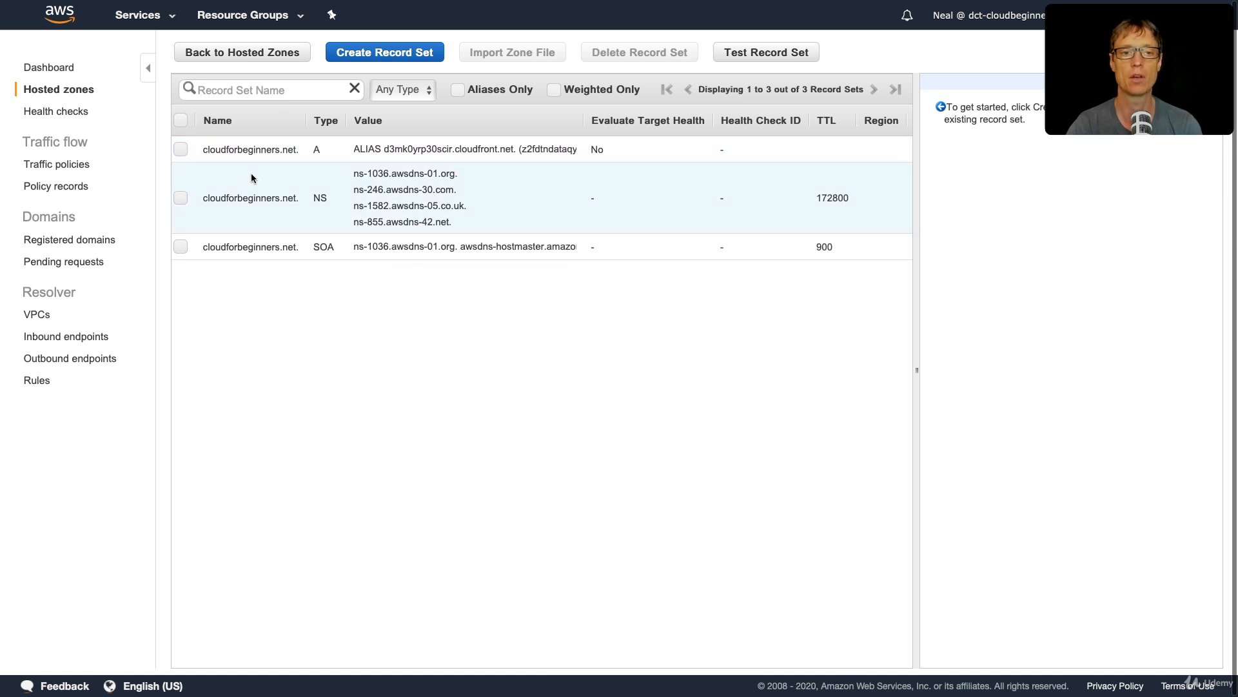
# Switch to the terminal and query the DNS records of cloudforbeginners.net with dig, examining the answer section
pyautogui.hotkey('ctrl', 'Left')
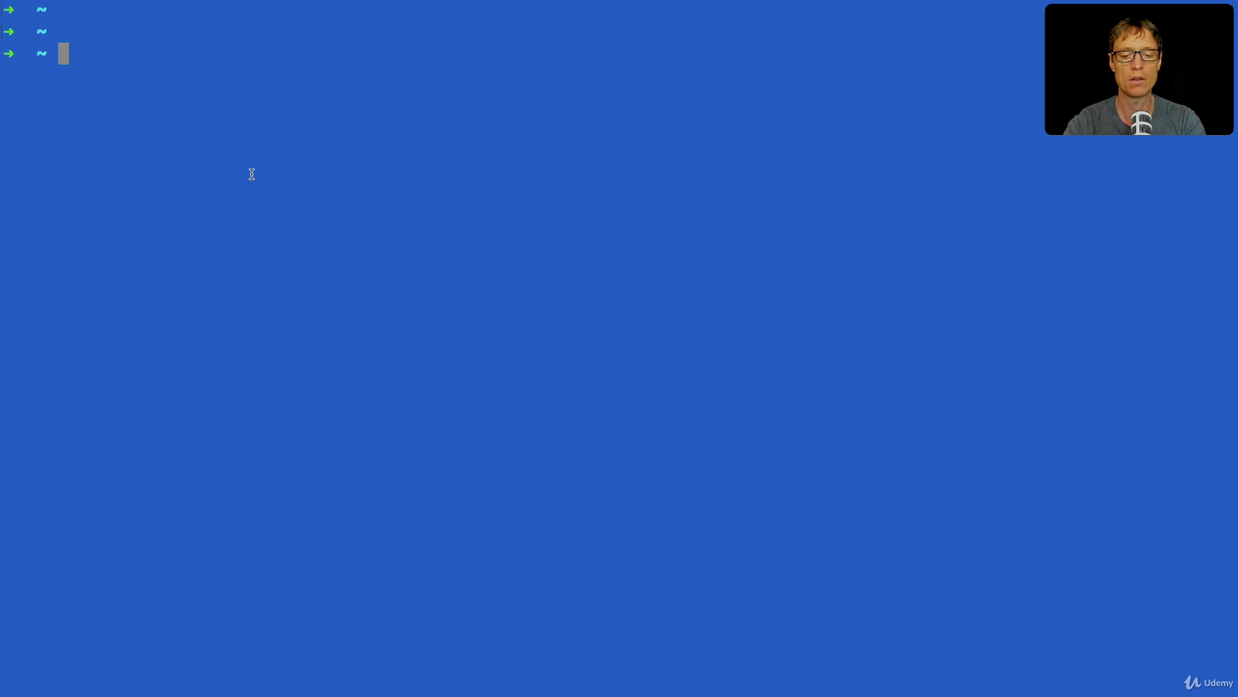
pyautogui.write('dig ')
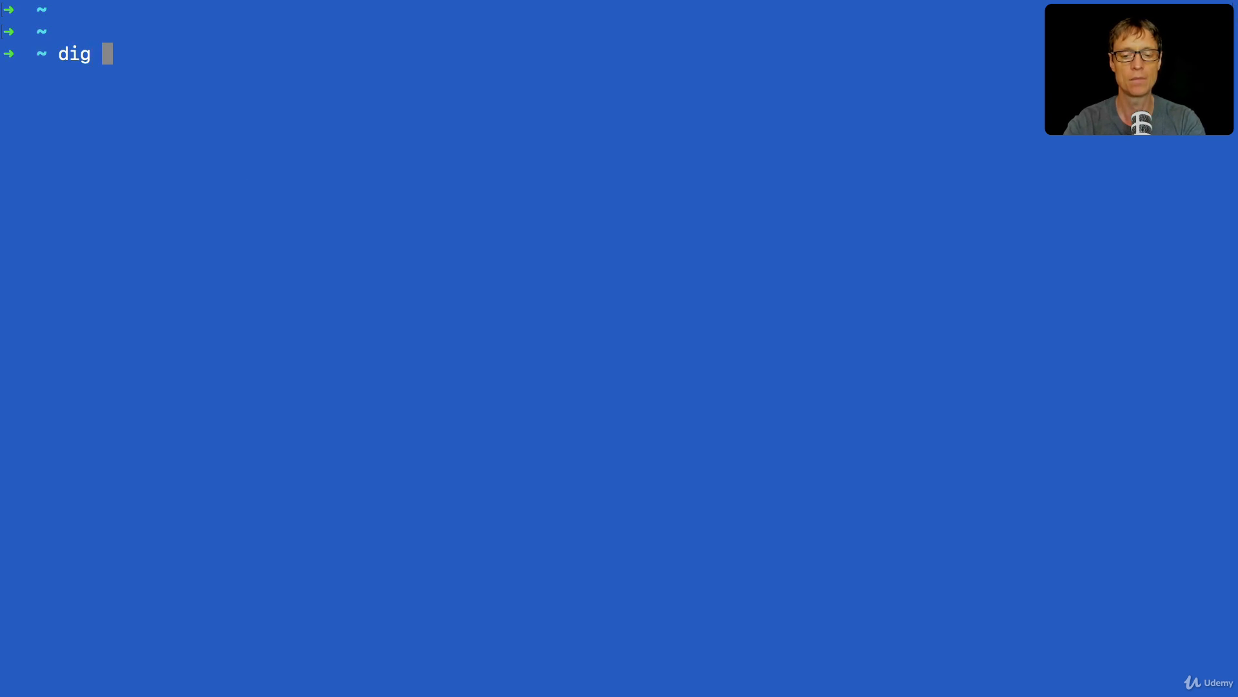
pyautogui.write('cluo')
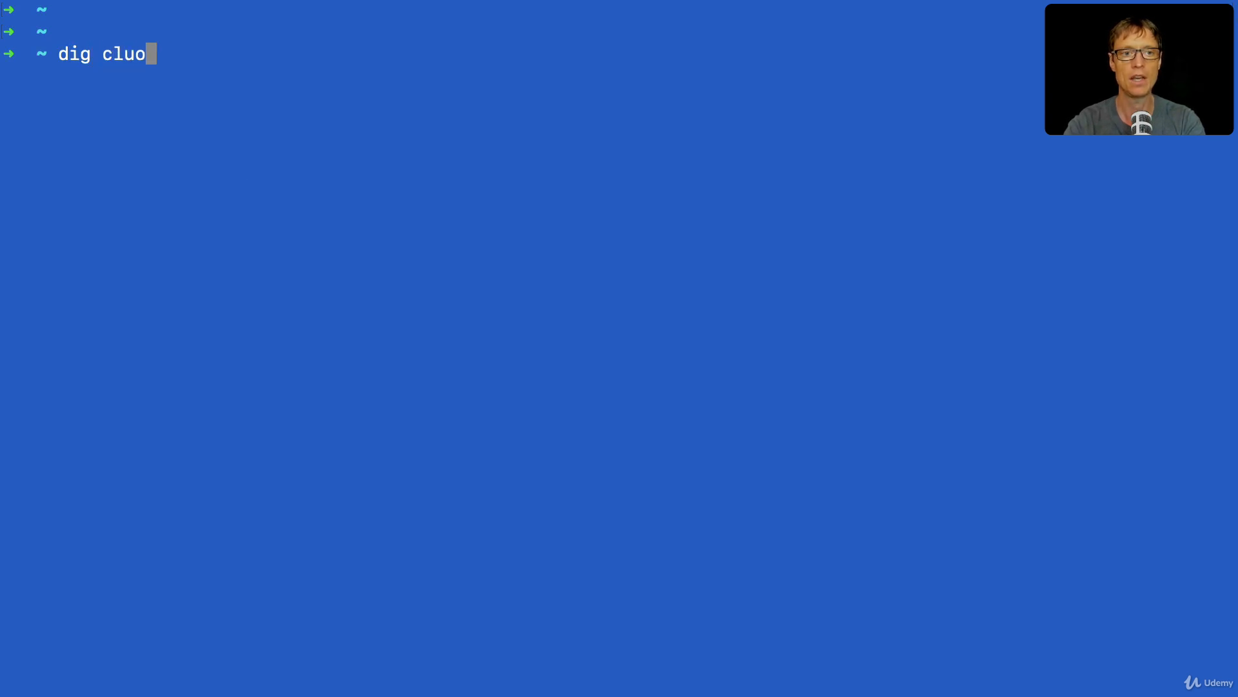
pyautogui.press('BackSpace')
pyautogui.press('BackSpace')
pyautogui.write('oudforbeg')
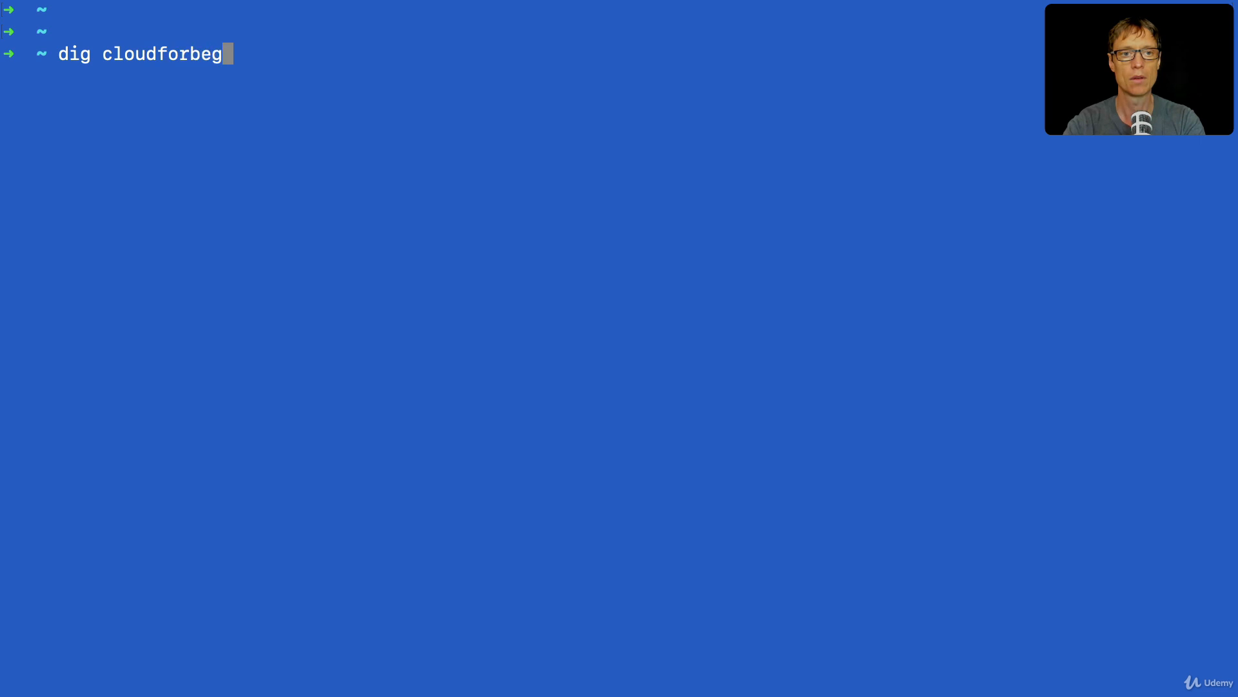
pyautogui.write('inners.net')
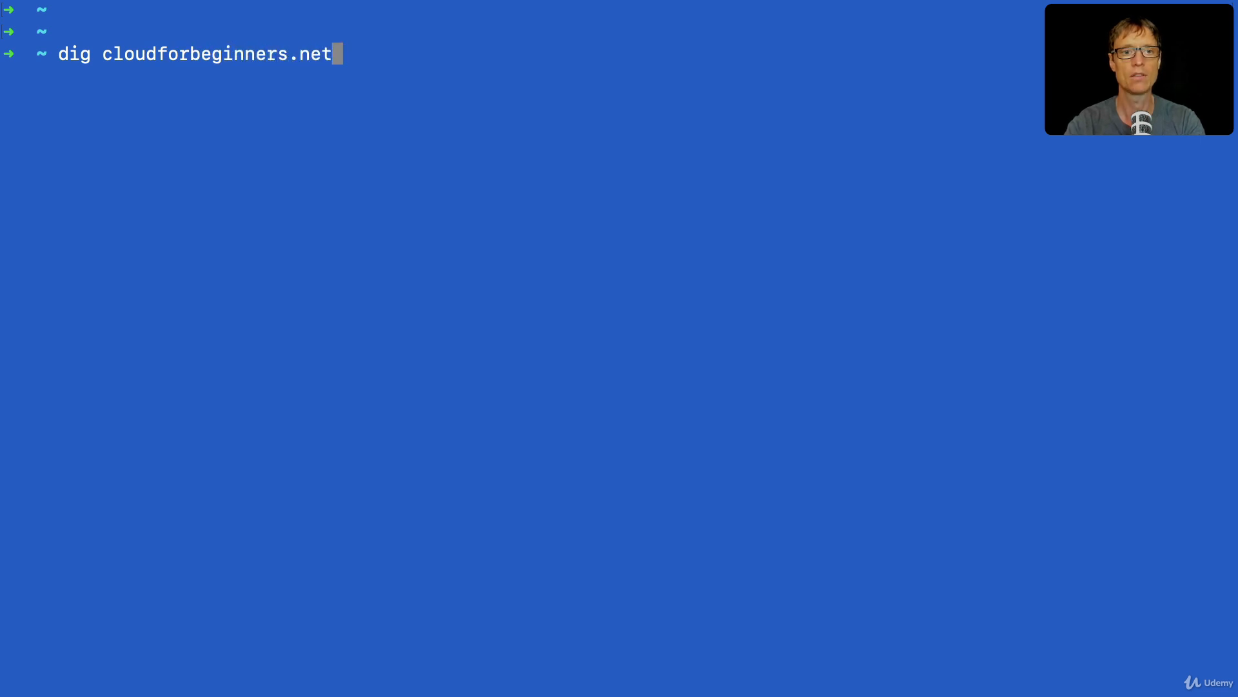
pyautogui.press('Return')
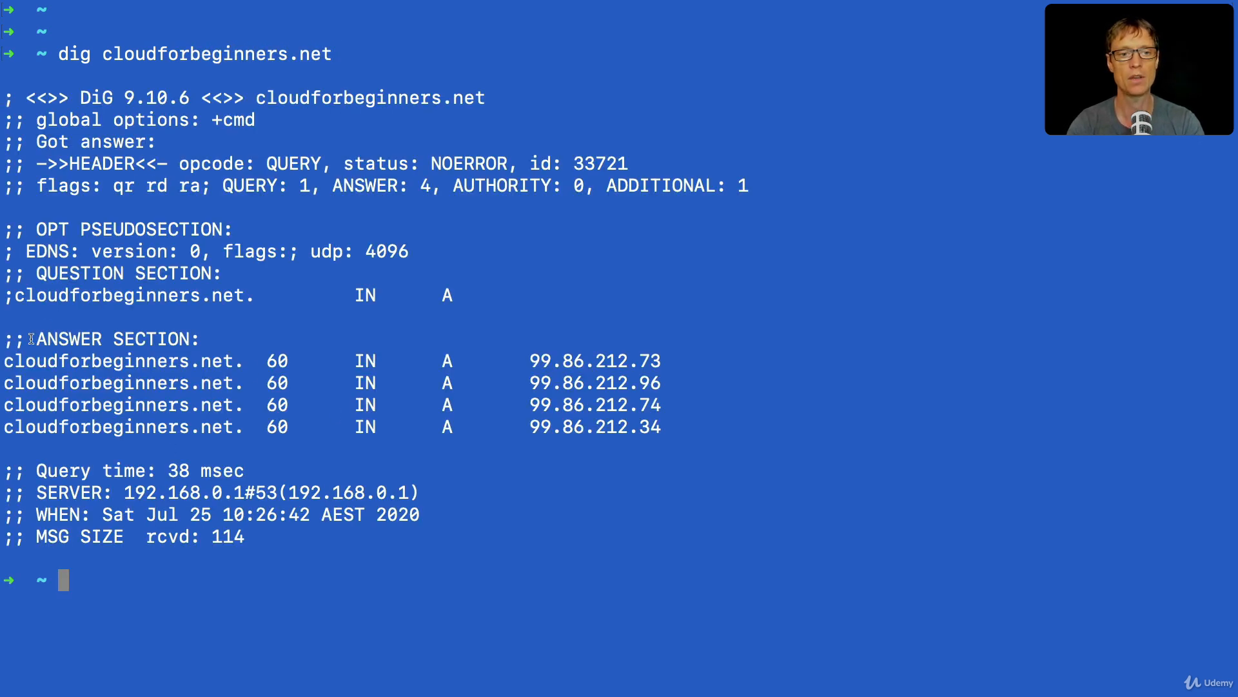
pyautogui.moveTo(36, 338); pyautogui.dragTo(233, 339)
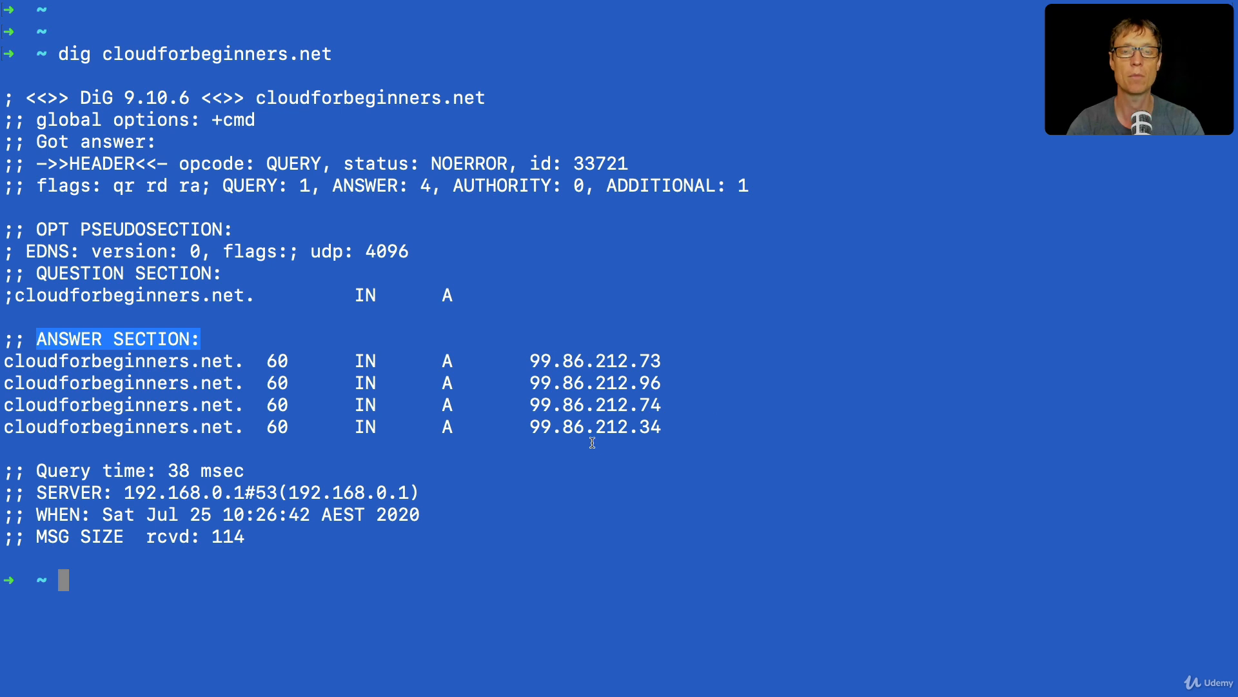
# Clear the terminal and look up cloudforbeginners.net in an interactive nslookup session
pyautogui.write('clear')
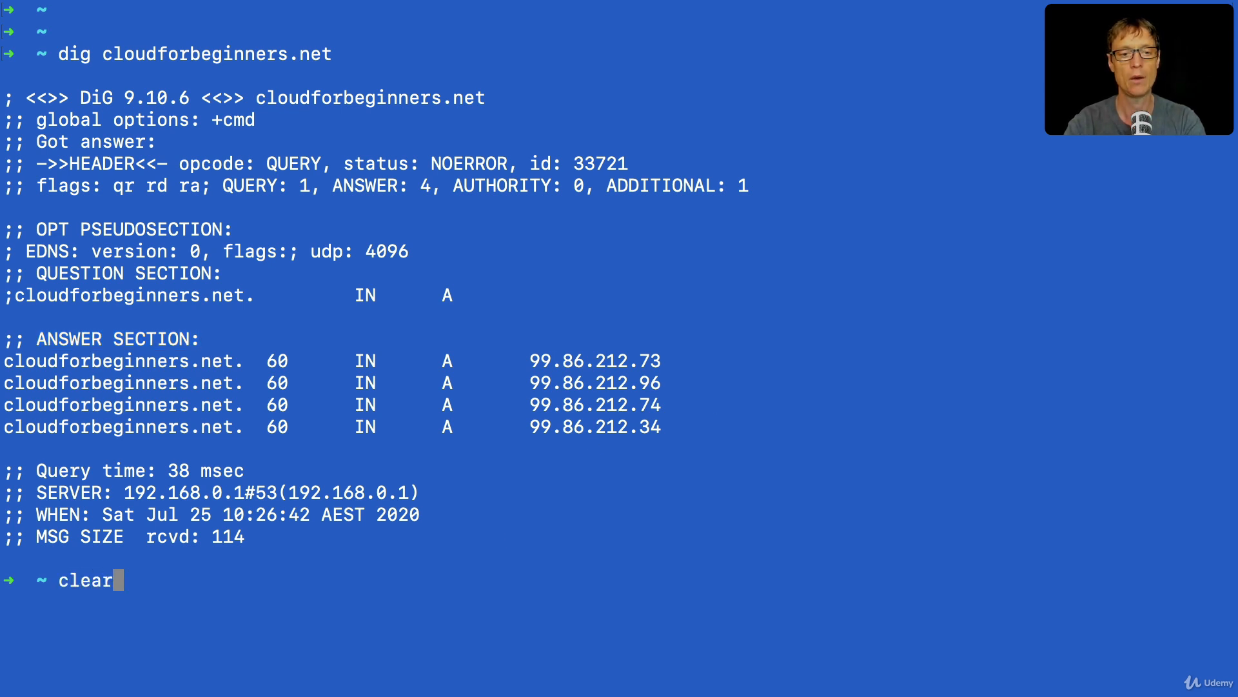
pyautogui.press('Return')
pyautogui.press('Return')
pyautogui.press('Return')
pyautogui.press('Return')
pyautogui.write('nslookup')
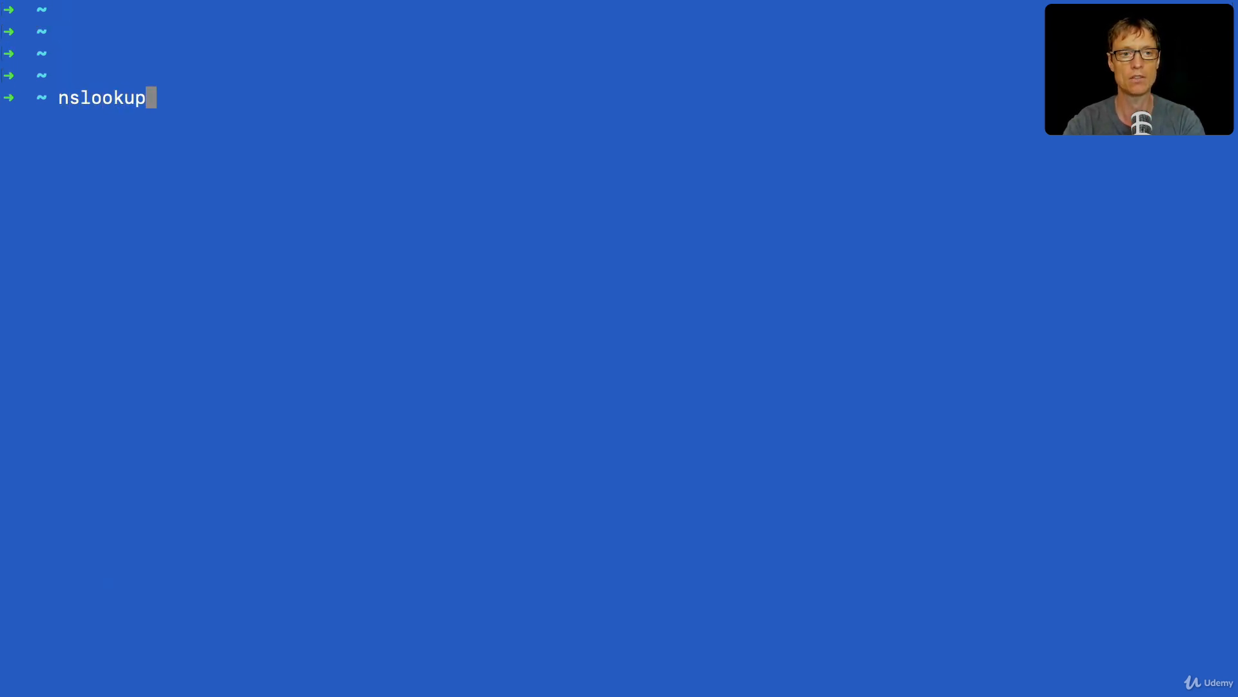
pyautogui.press('Return')
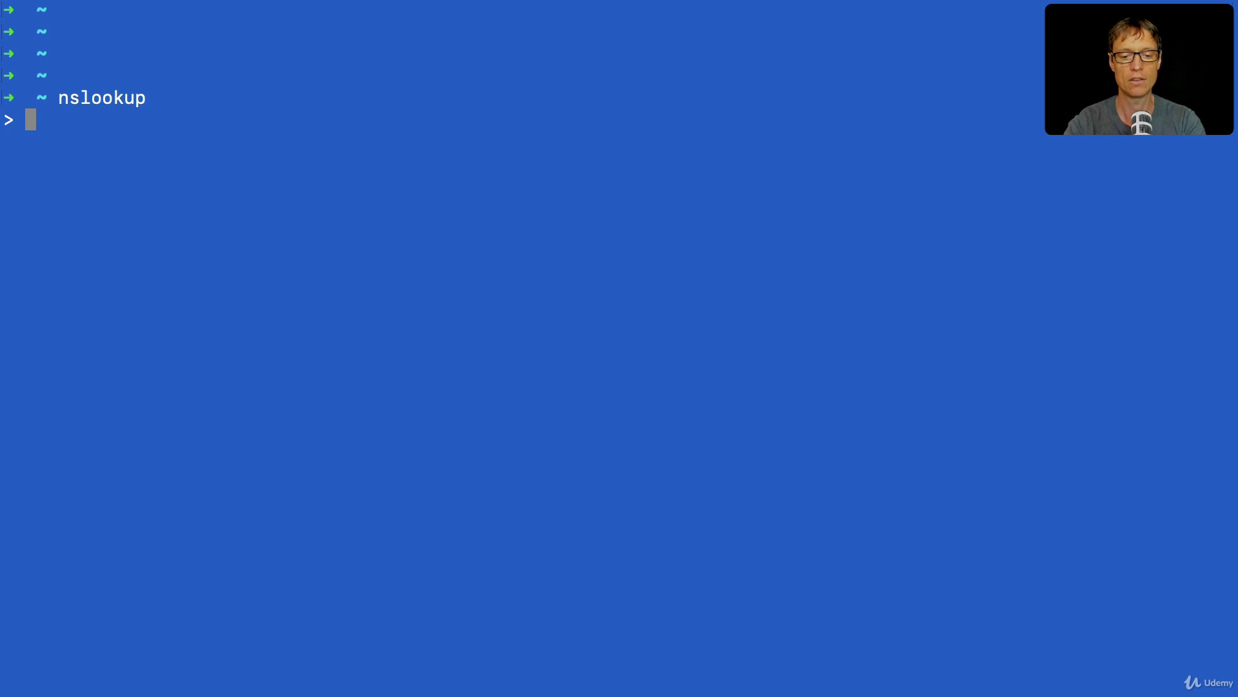
pyautogui.write('cloudforbe')
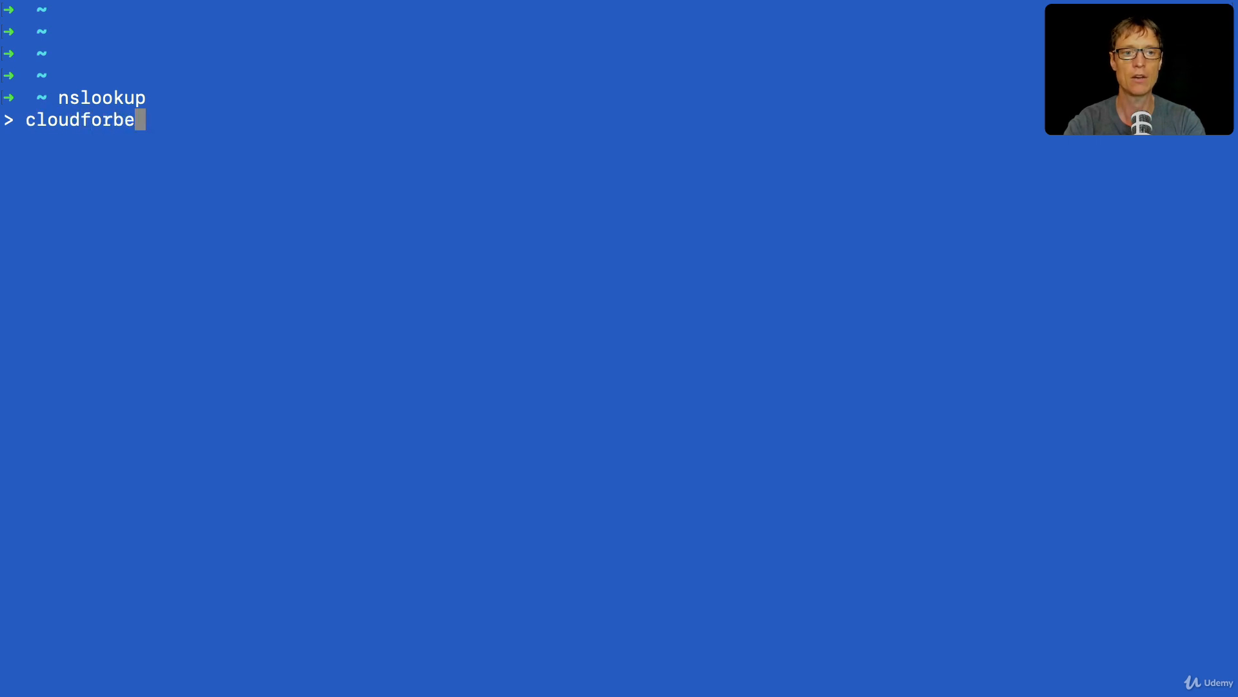
pyautogui.write('ginners.net')
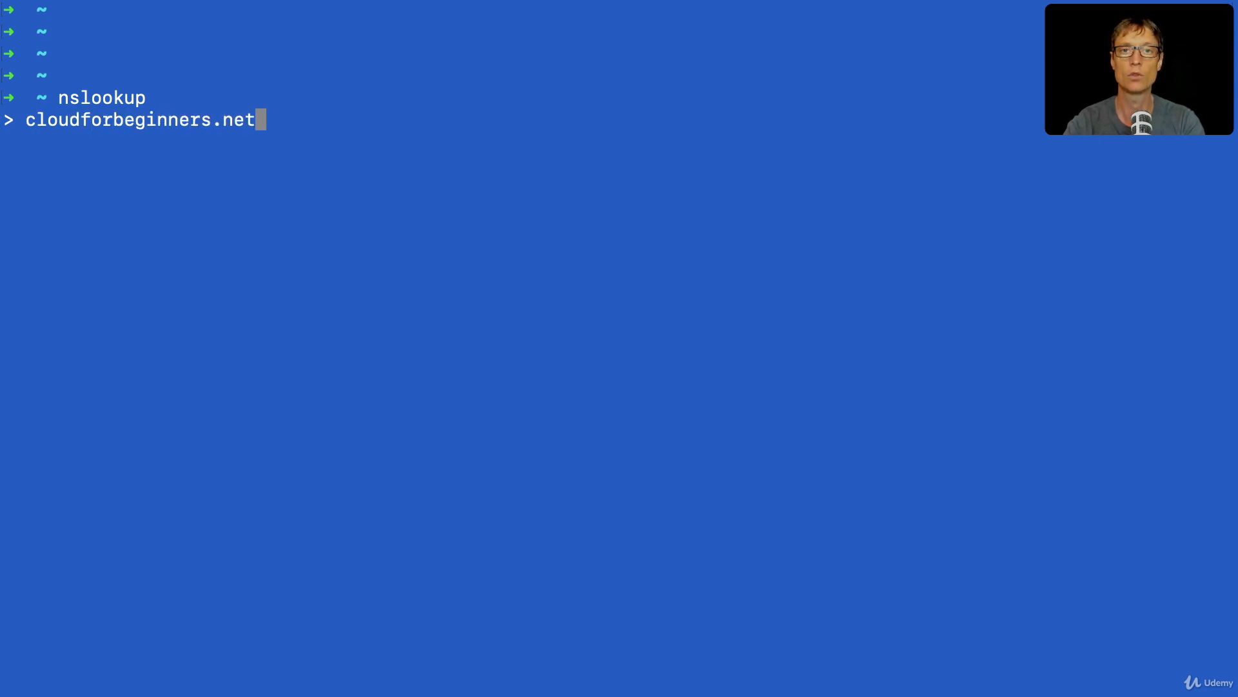
pyautogui.press('Return')
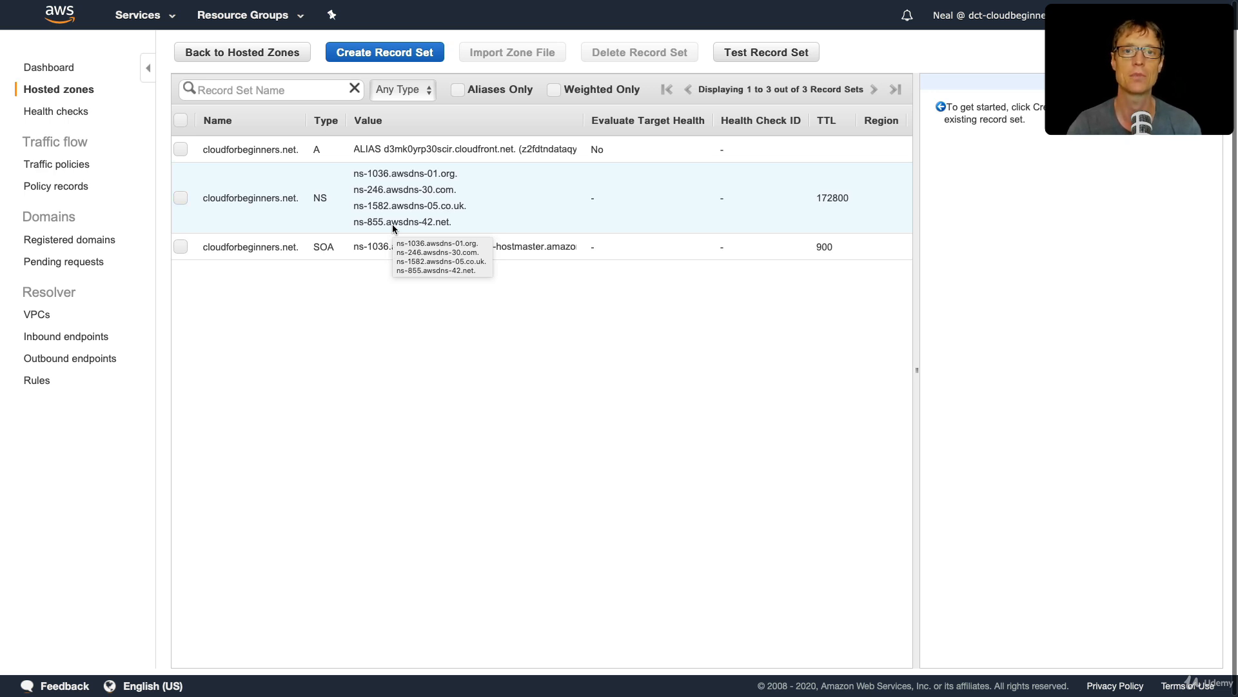
pyautogui.press('super+t')
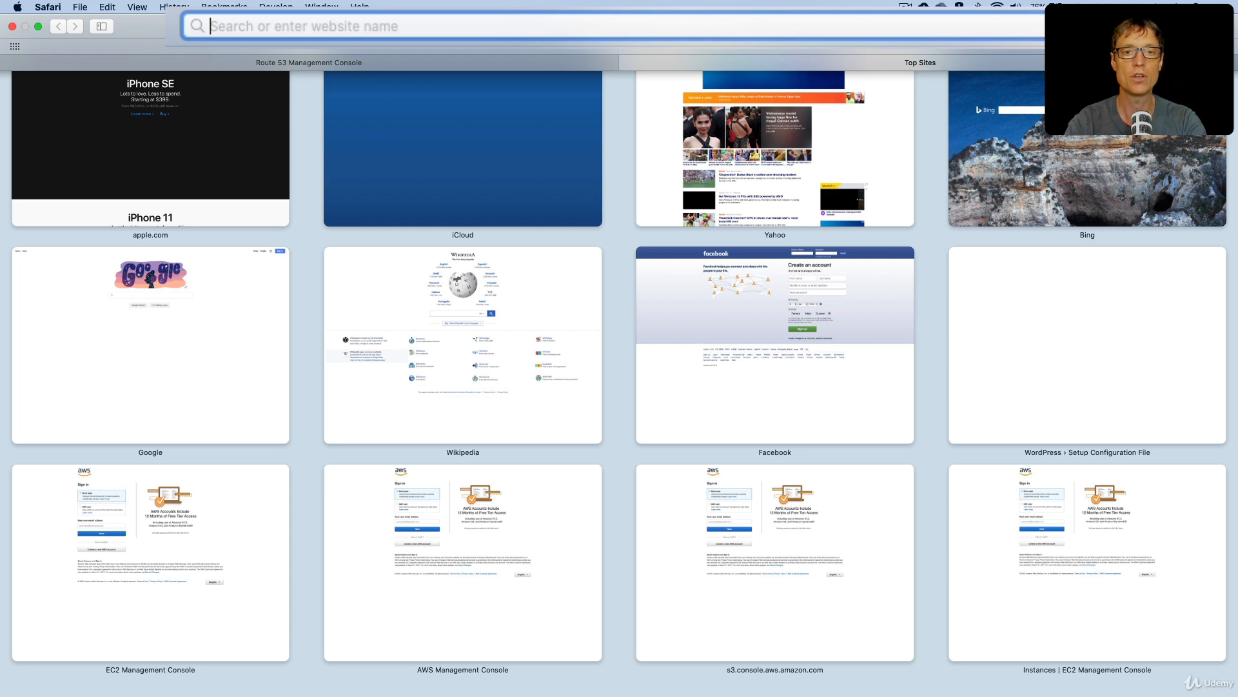
pyautogui.write('https')
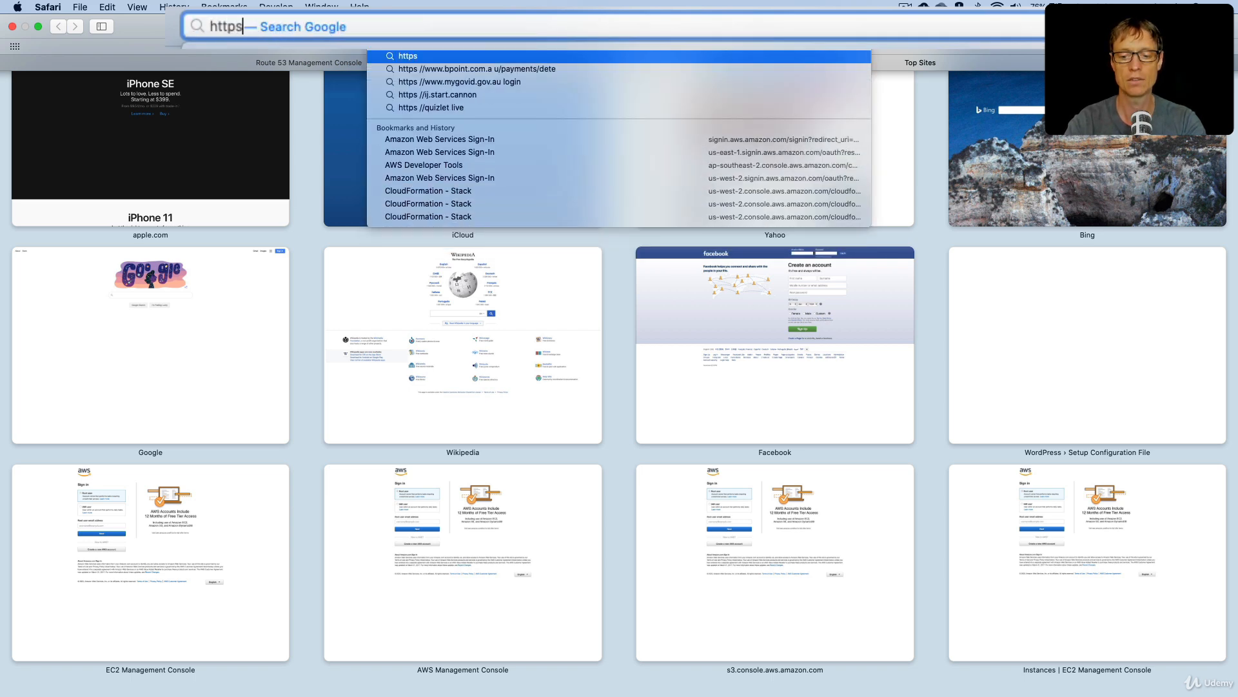
pyautogui.write('://cloudf')
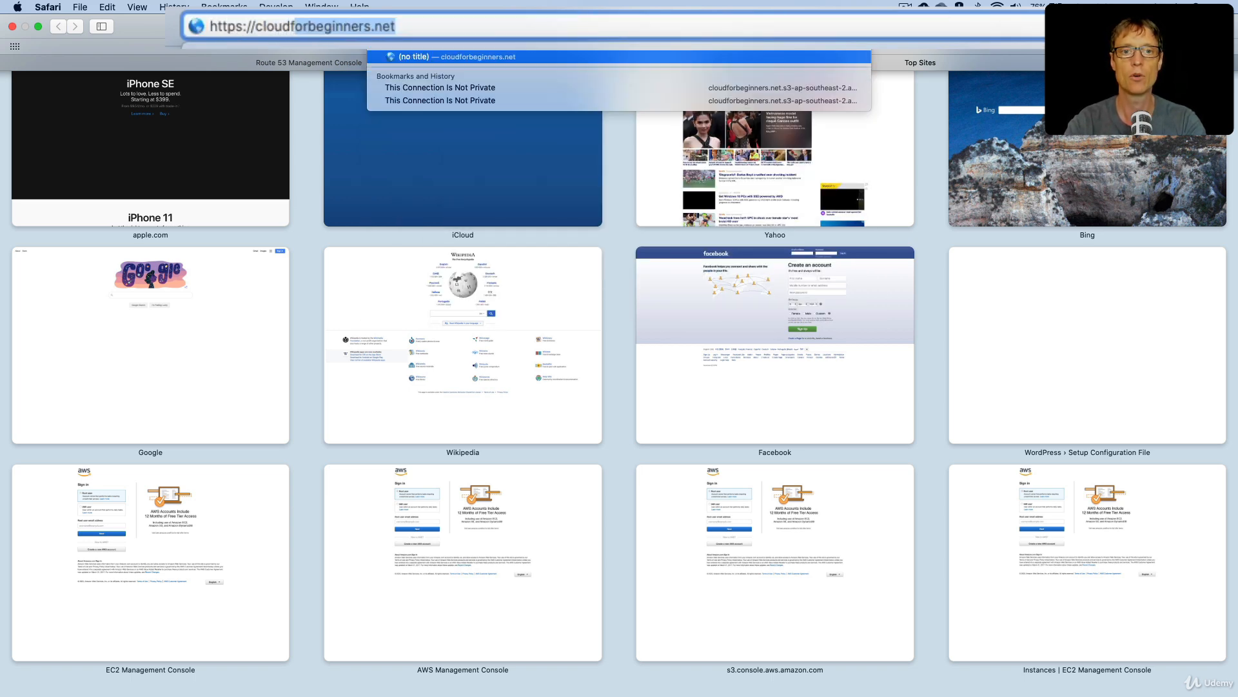
pyautogui.press('Right')
pyautogui.write('/')
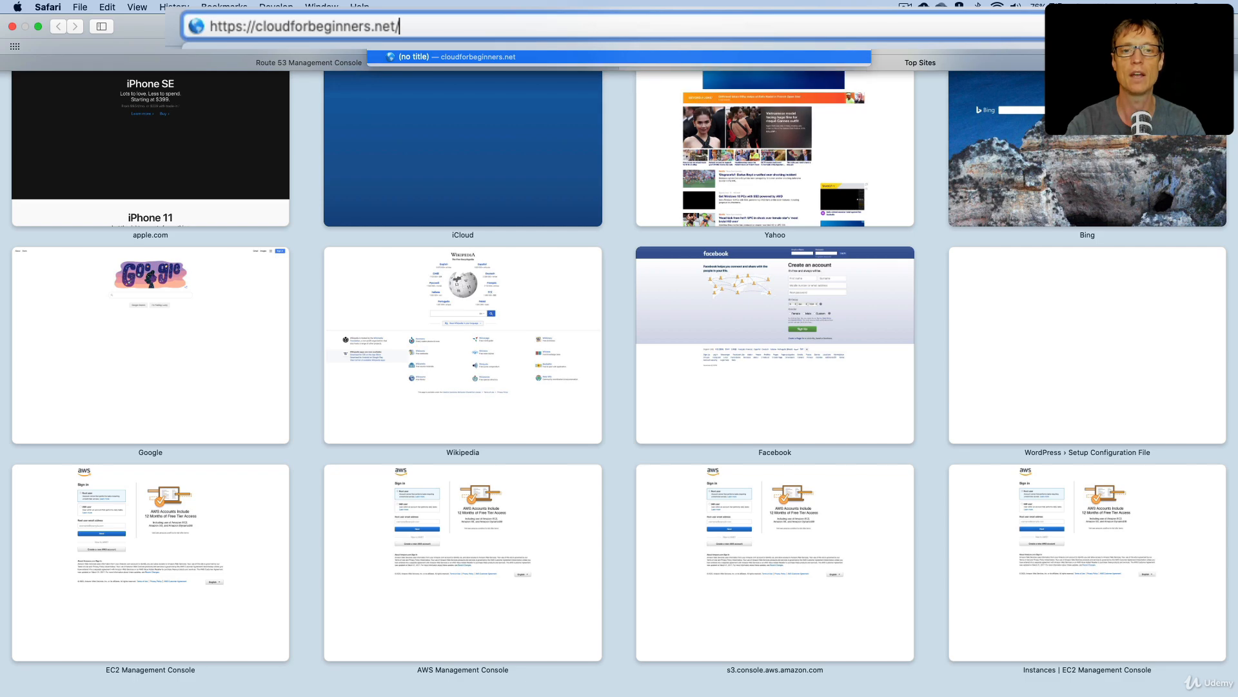
pyautogui.press('Return')
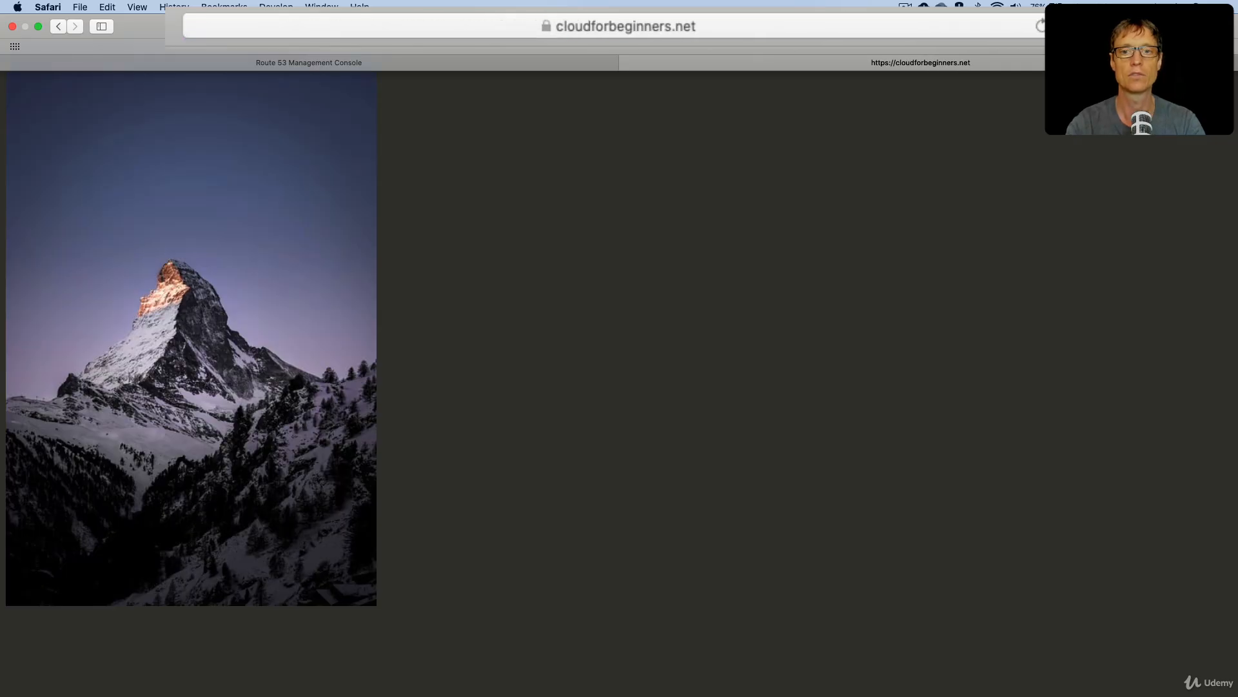